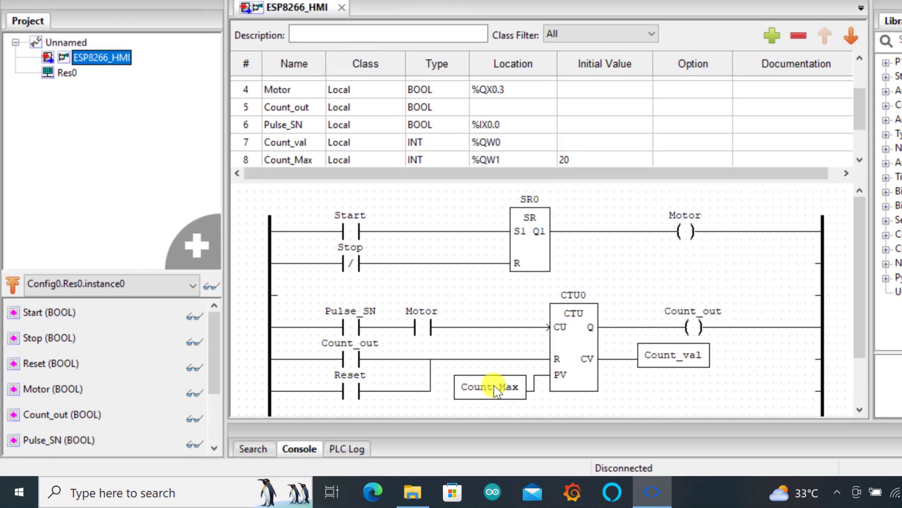
# Inspect the Count_Max variable: location %QW1 and initial value 20
pyautogui.click(437, 397)
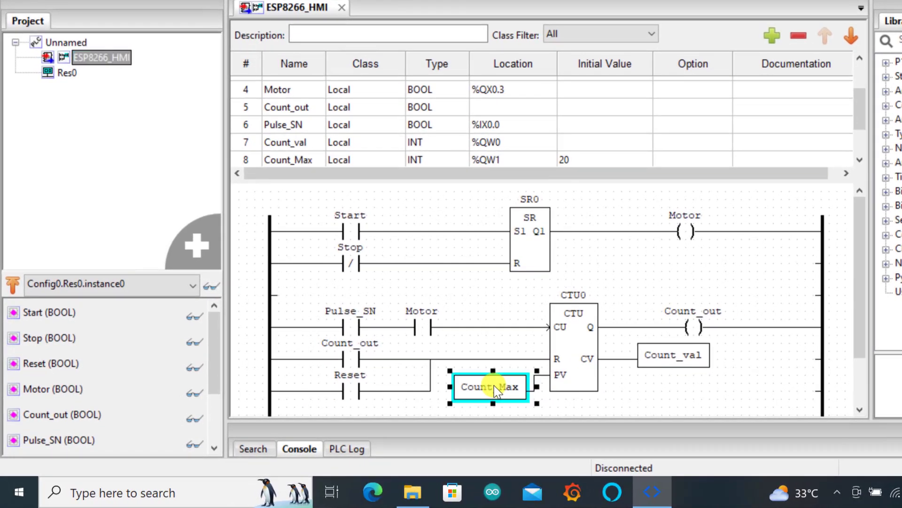
pyautogui.click(860, 163)
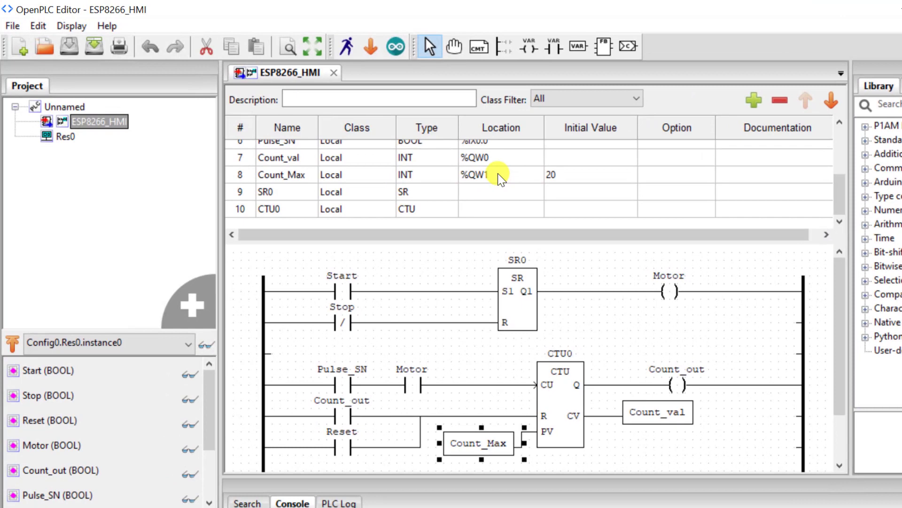
pyautogui.click(489, 170)
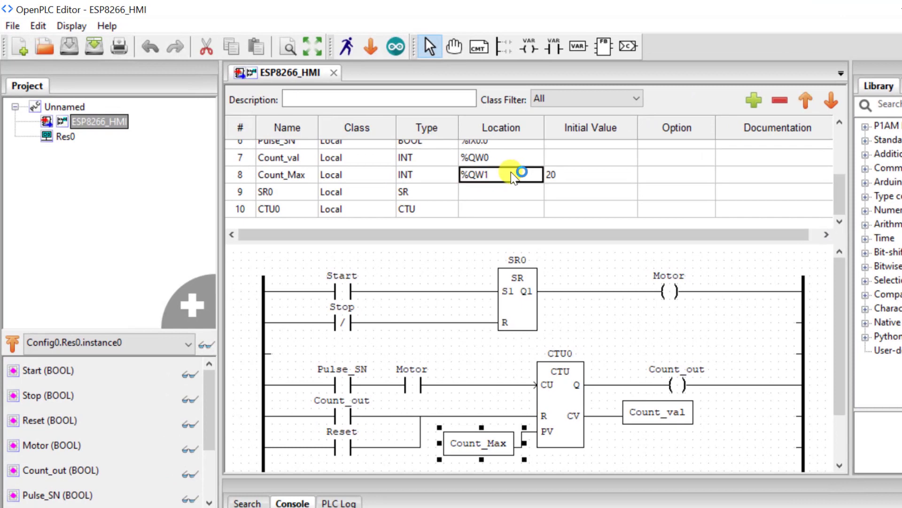
pyautogui.click(474, 175)
pyautogui.click(580, 176)
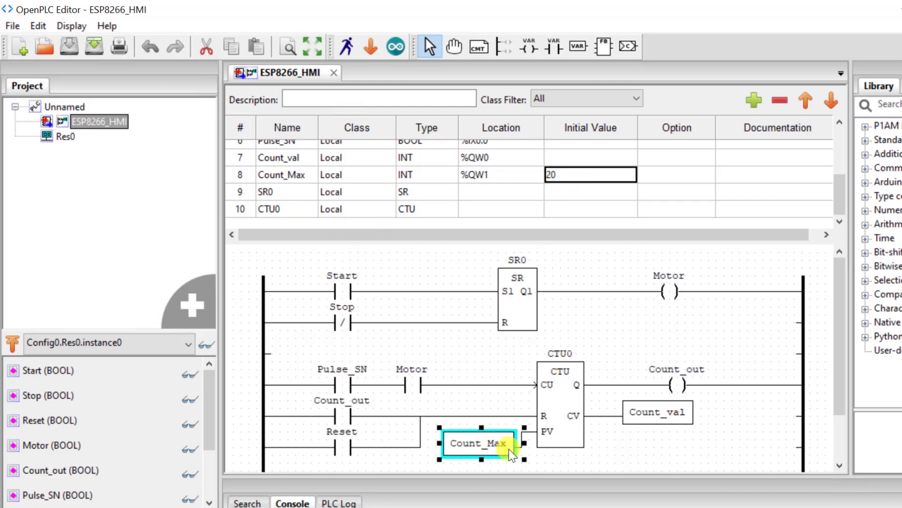
pyautogui.click(627, 453)
# Inspect the Pulse_SN variable and its input address %IX0.0
pyautogui.scroll(1, 282, 207)
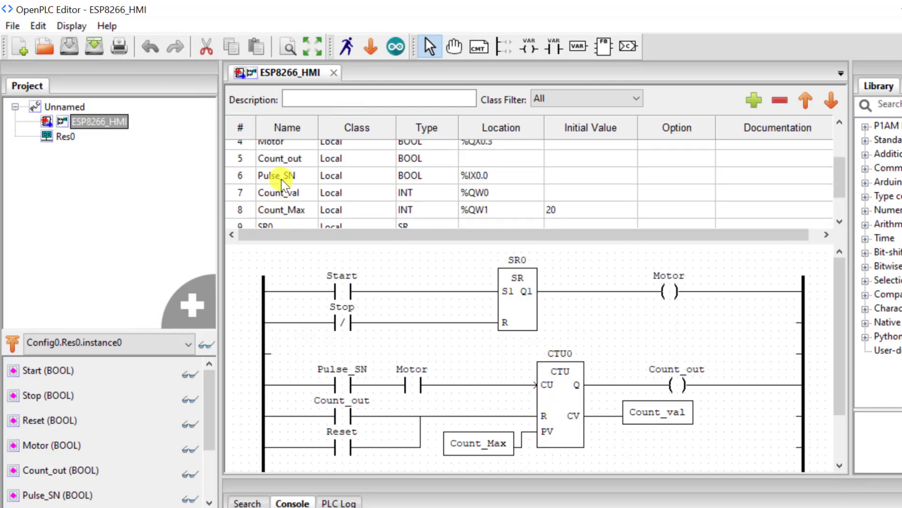
pyautogui.click(271, 173)
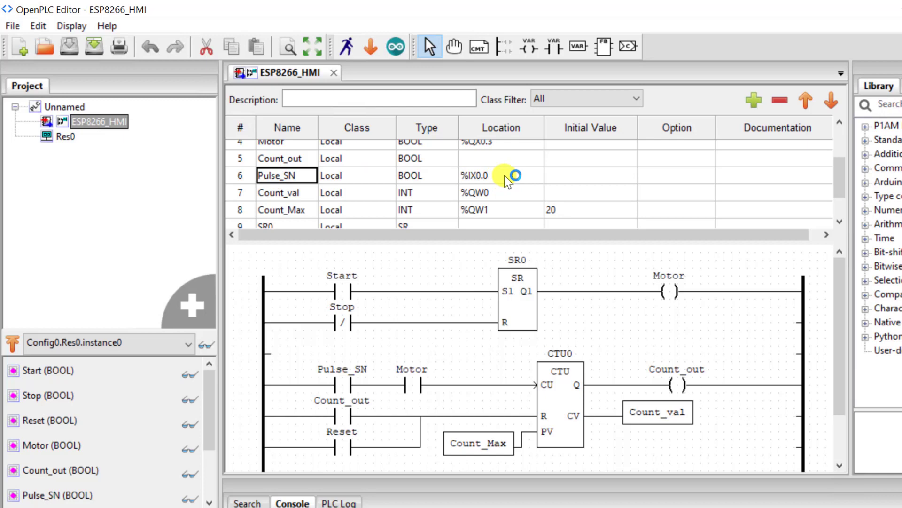
pyautogui.click(482, 174)
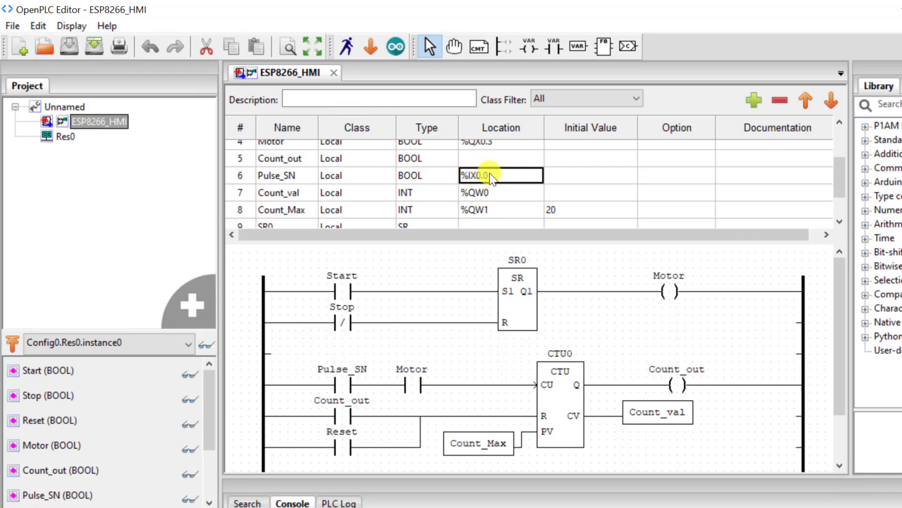
pyautogui.click(266, 176)
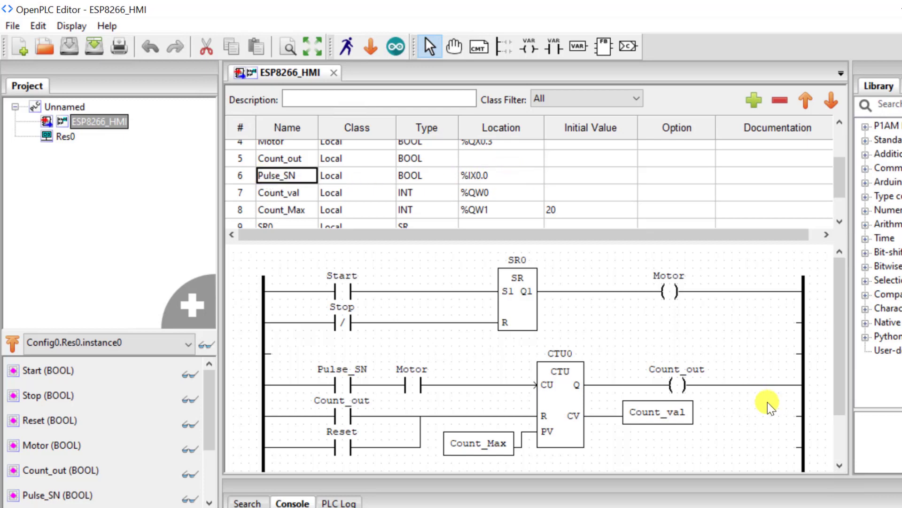
pyautogui.scroll(-1, 782, 464)
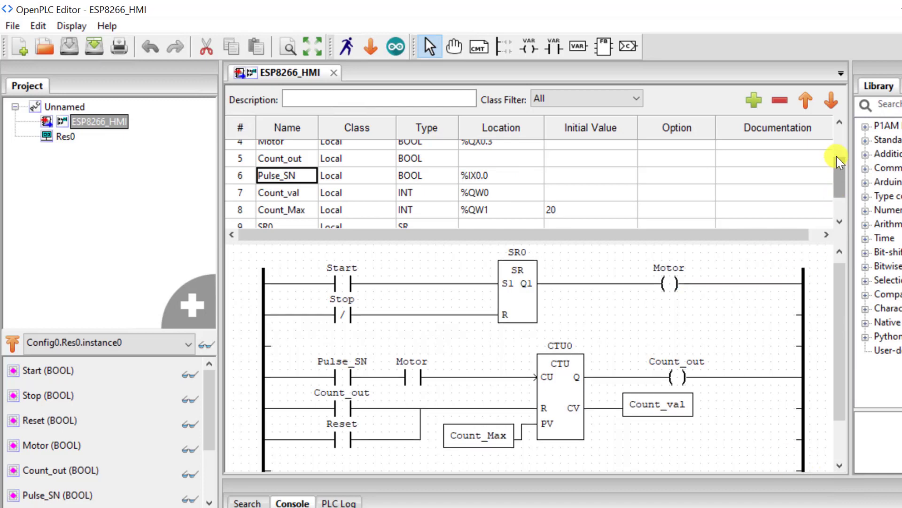
pyautogui.scroll(2, 836, 171)
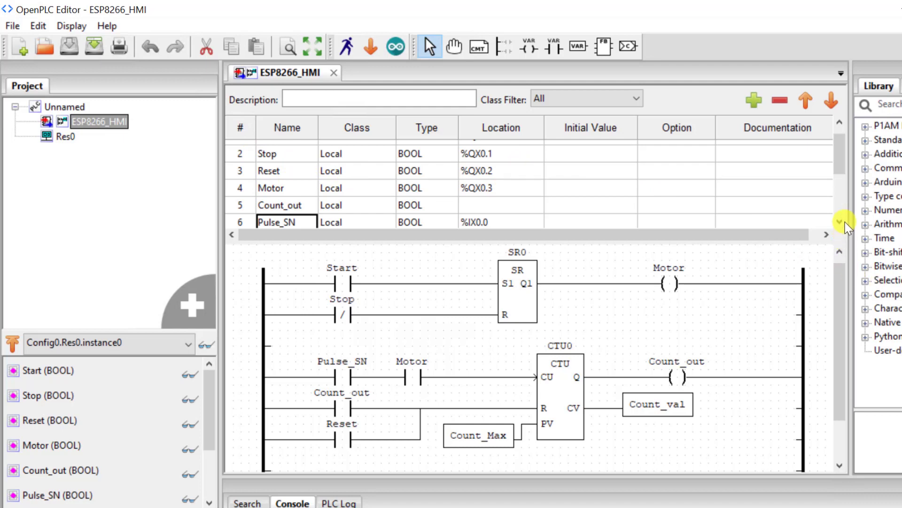
# Compile and upload ESP8266_HMI to the D1-mini board with Modbus TCP over WiFi, then close the upload window
pyautogui.click(841, 121)
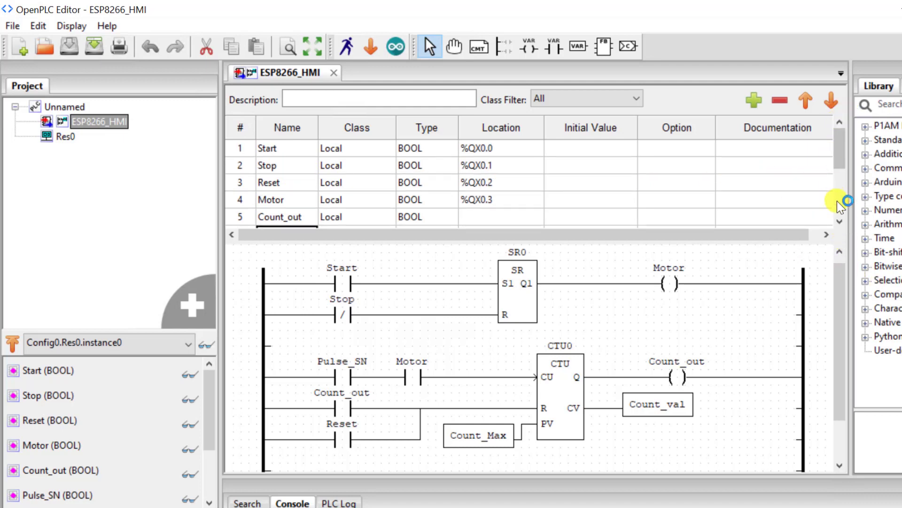
pyautogui.click(840, 222)
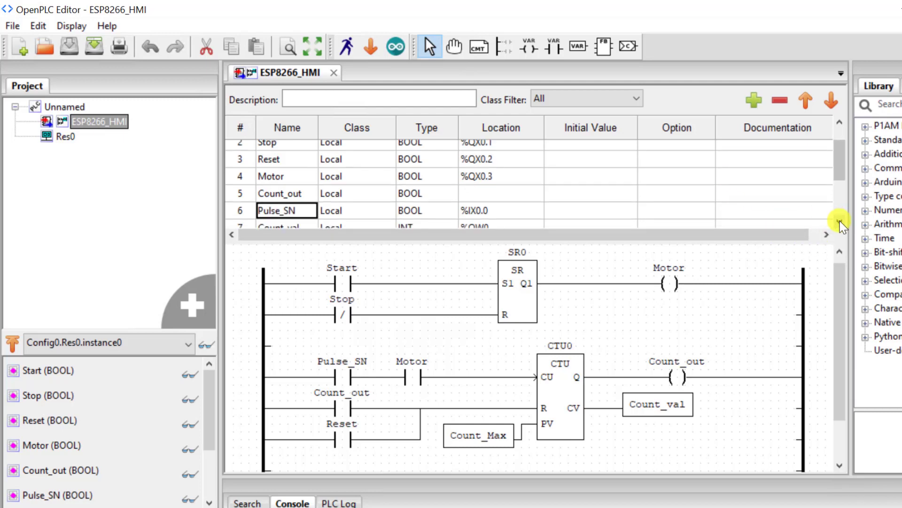
pyautogui.click(840, 221)
pyautogui.click(840, 222)
pyautogui.click(840, 222)
pyautogui.click(840, 222)
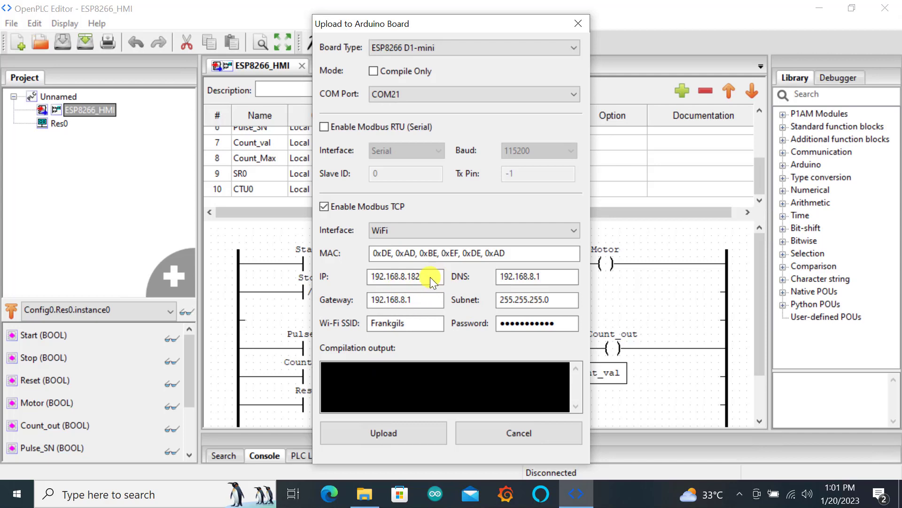
pyautogui.click(396, 432)
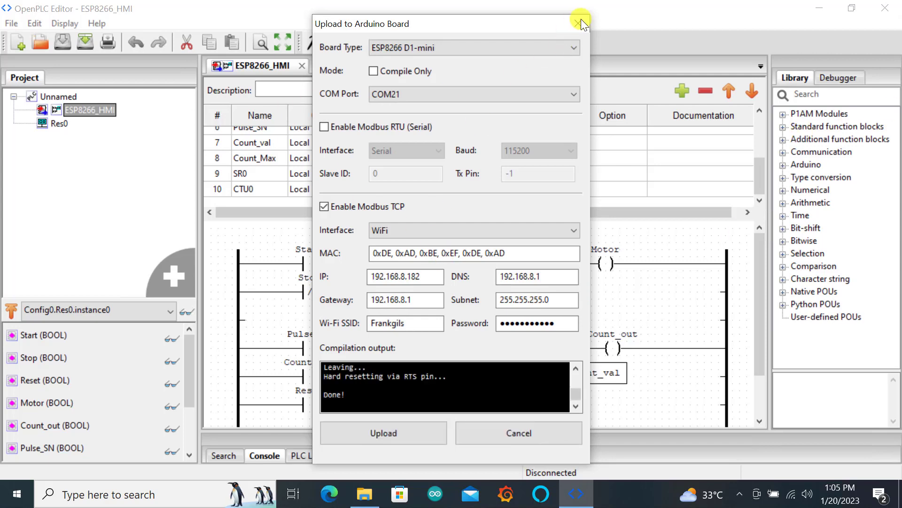
pyautogui.click(578, 22)
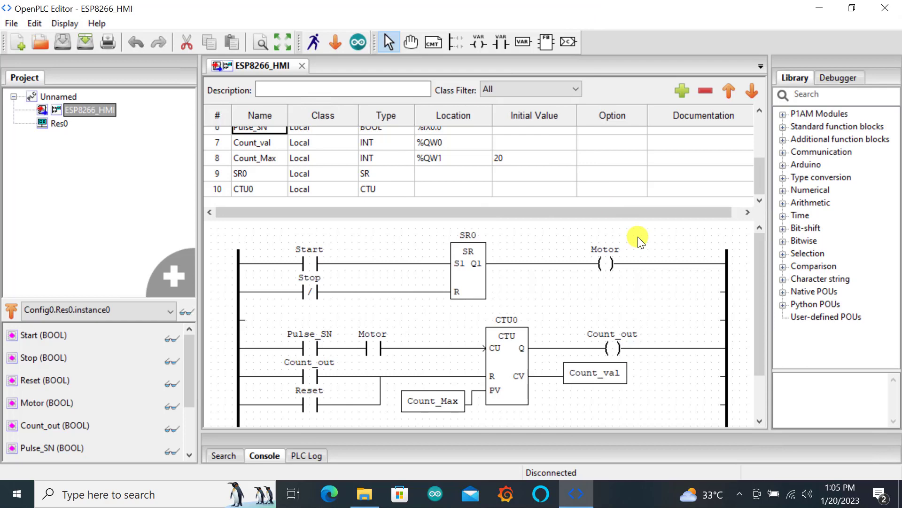
# Launch KEPServerEX 6 Configuration from its desktop icon, allowing it to run as administrator
pyautogui.press('super+d')
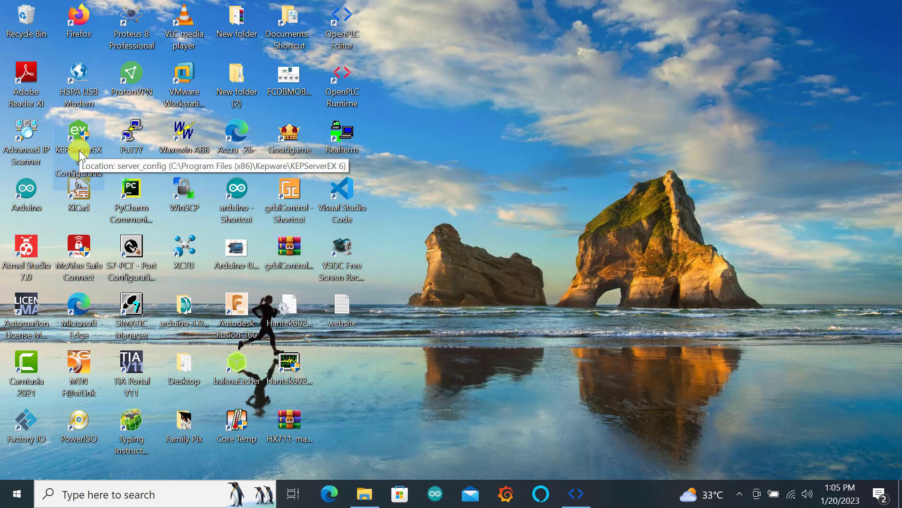
pyautogui.doubleClick(79, 151)
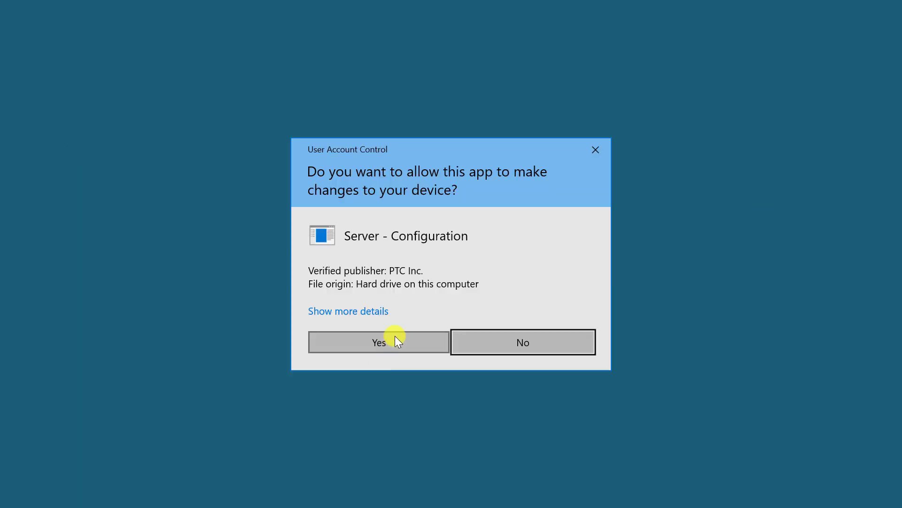
pyautogui.click(395, 336)
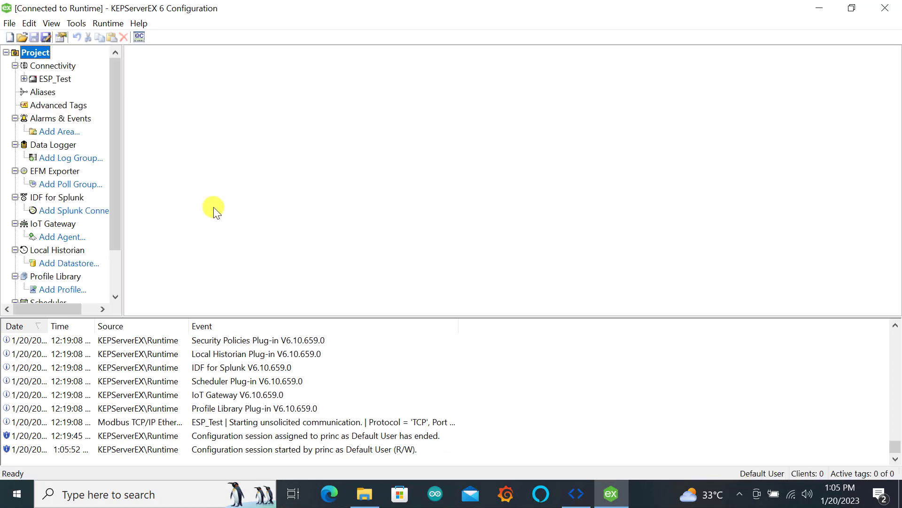
# Create a new empty Untitled project via File > New, editing offline
pyautogui.moveTo(122, 174); pyautogui.dragTo(9, 23)
pyautogui.click(8, 23)
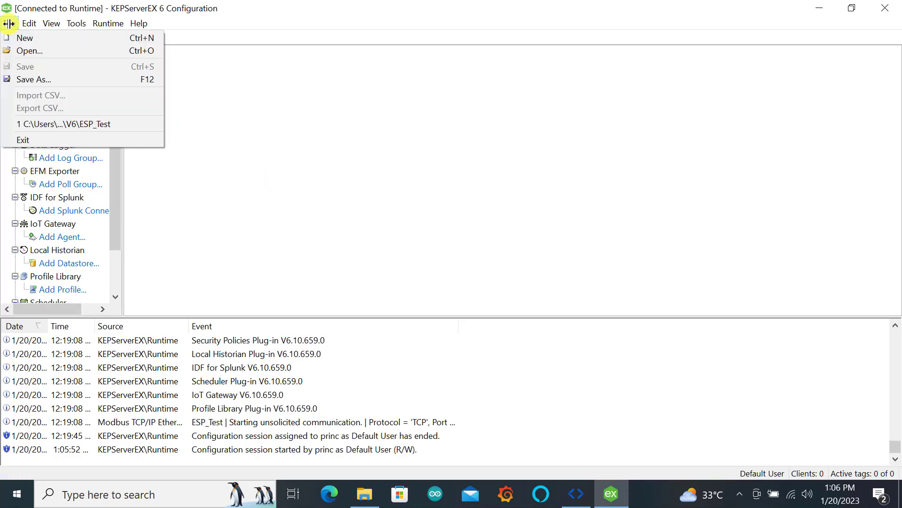
pyautogui.click(24, 37)
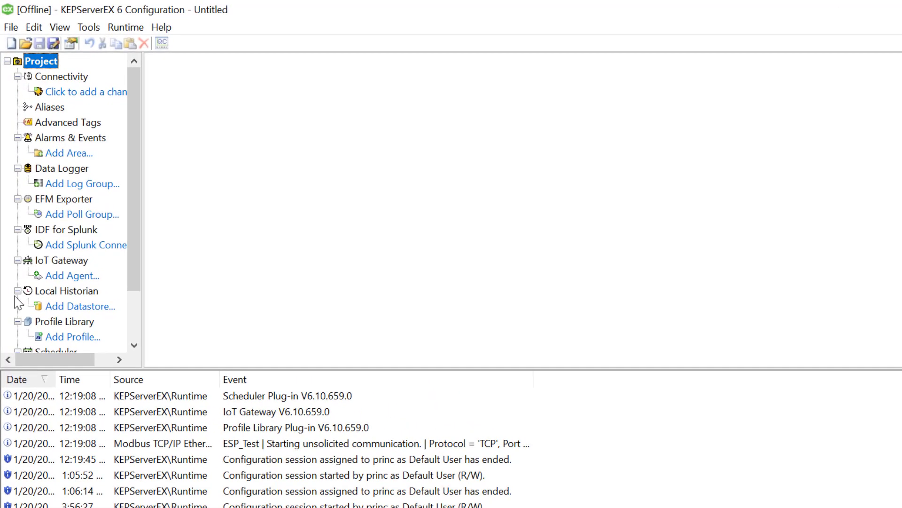
pyautogui.click(7, 61)
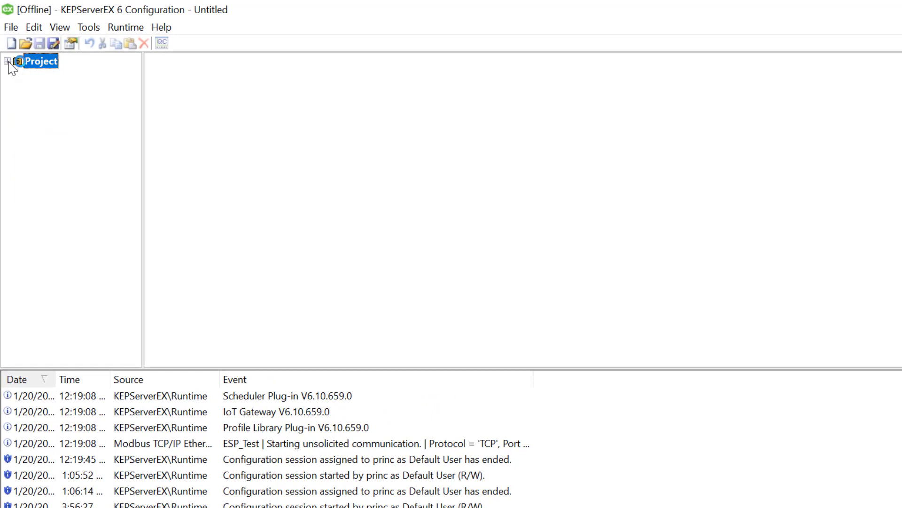
pyautogui.click(8, 61)
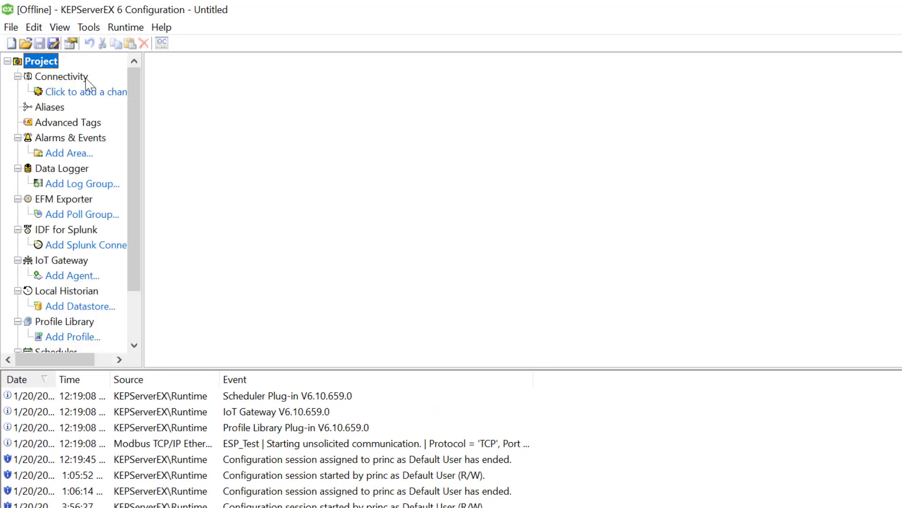
# Add a new Modbus TCP/IP Ethernet channel and enter its name
pyautogui.click(66, 89)
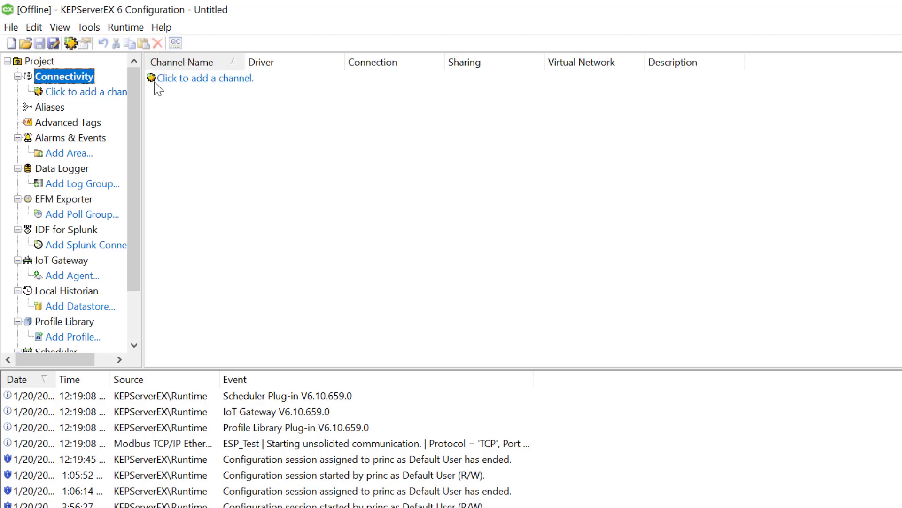
pyautogui.click(206, 81)
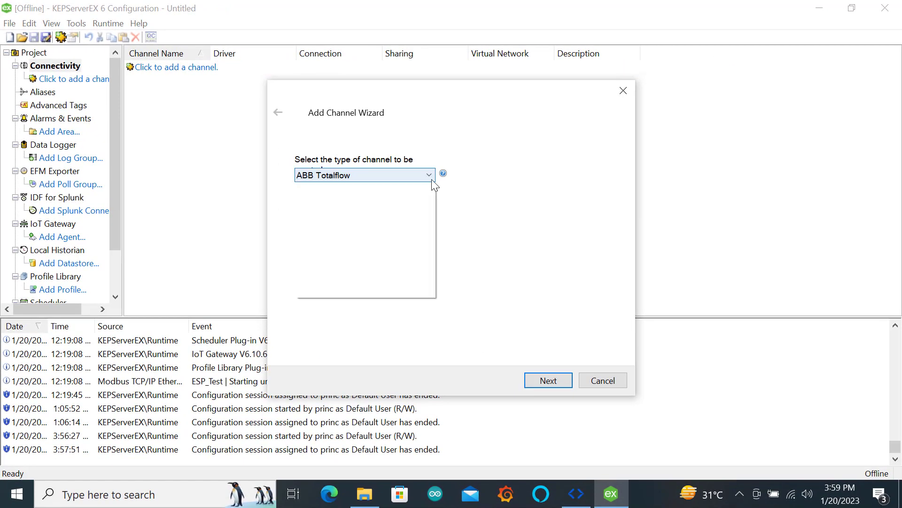
pyautogui.click(428, 175)
pyautogui.moveTo(430, 288); pyautogui.dragTo(429, 288)
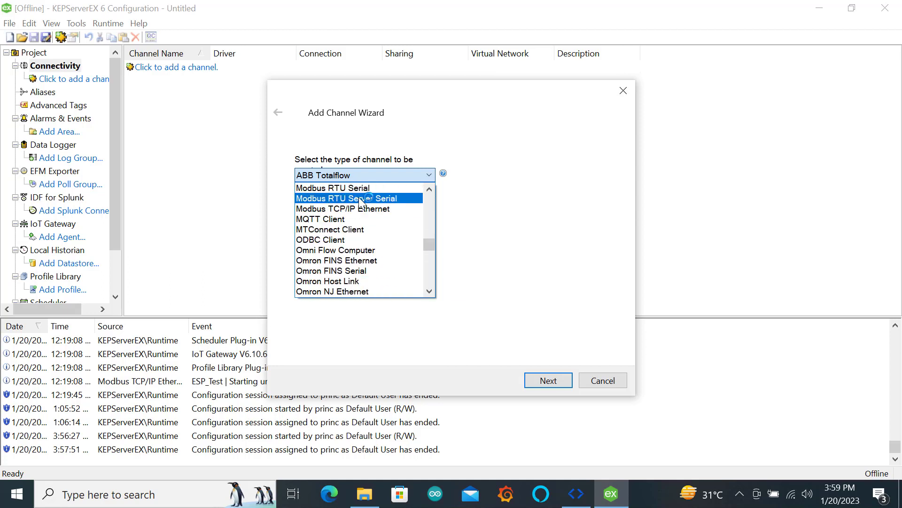
pyautogui.click(367, 209)
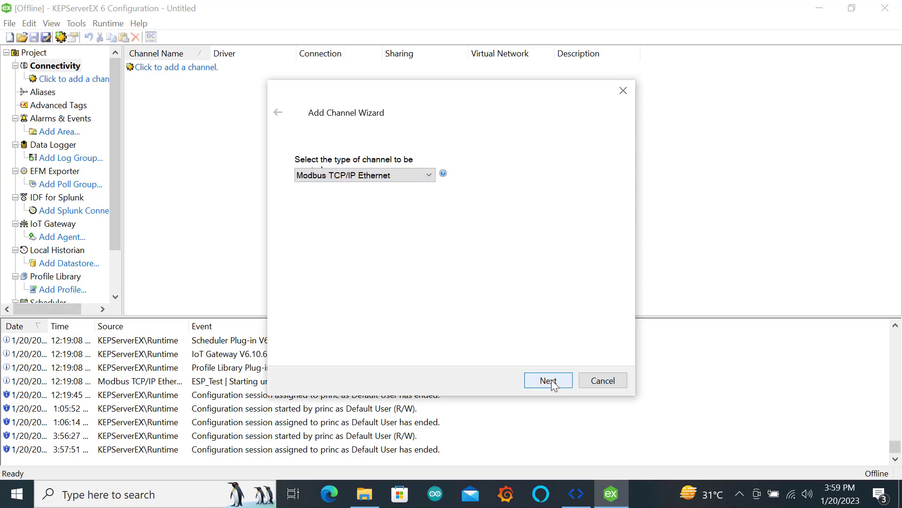
pyautogui.click(549, 381)
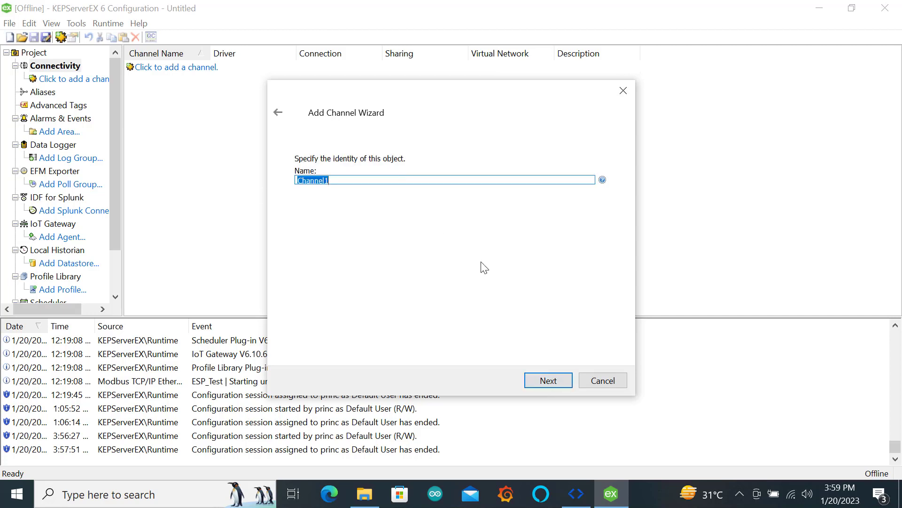
pyautogui.write('ESP')
pyautogui.write(' 32')
pyautogui.click(555, 381)
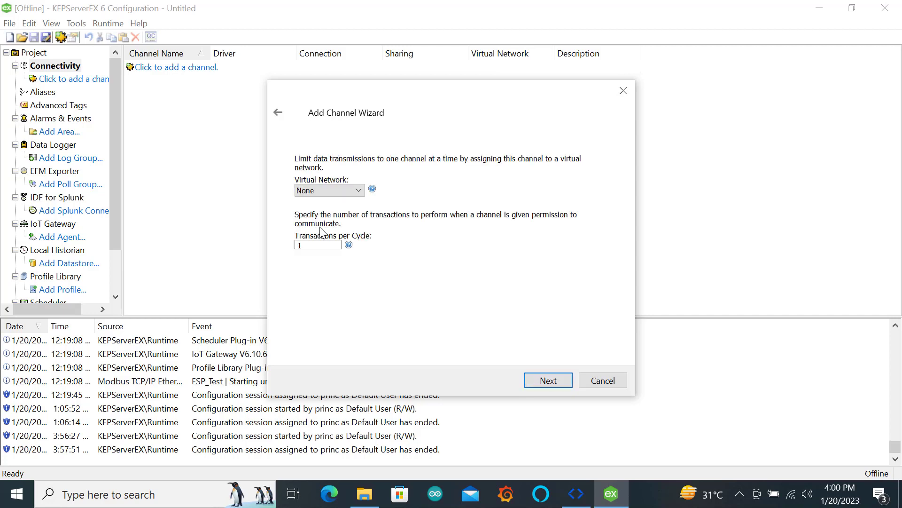
# Accept default network adapter, write optimization and socket settings, and finish the ESP_HMI channel
pyautogui.click(545, 384)
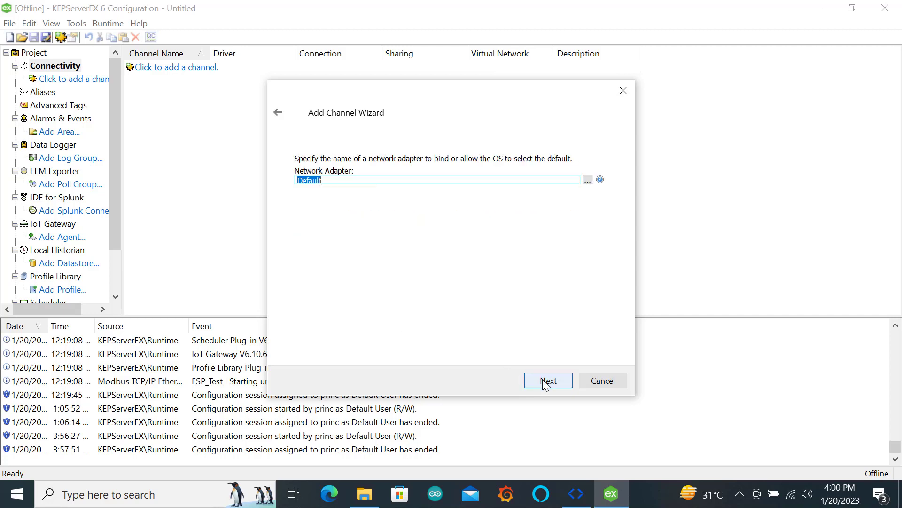
pyautogui.click(559, 390)
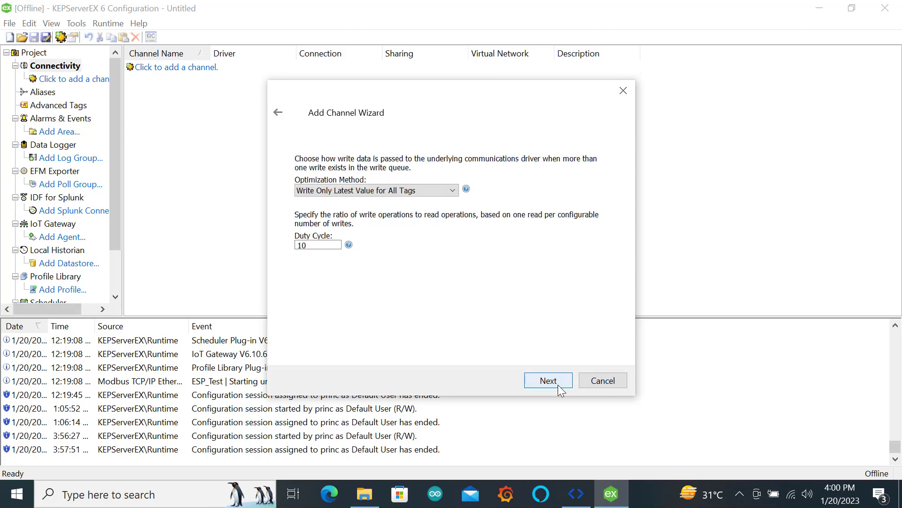
pyautogui.click(559, 390)
pyautogui.click(550, 381)
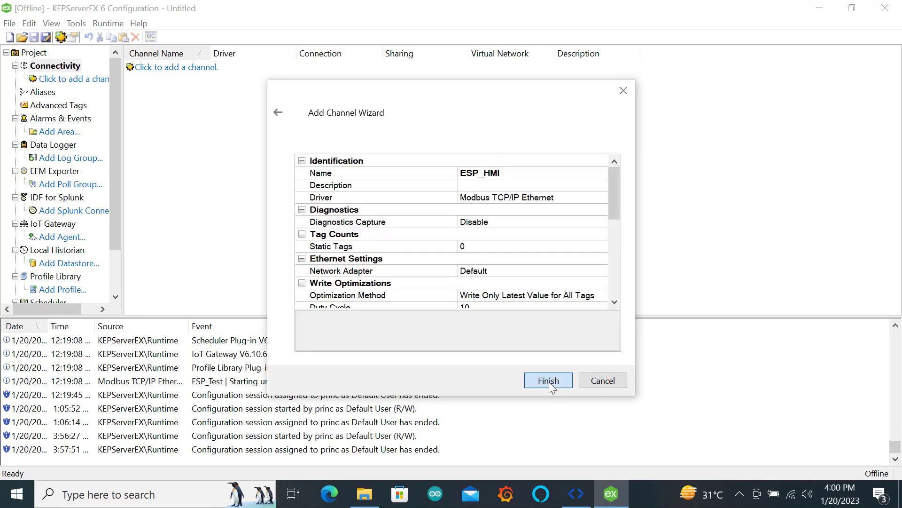
pyautogui.click(549, 382)
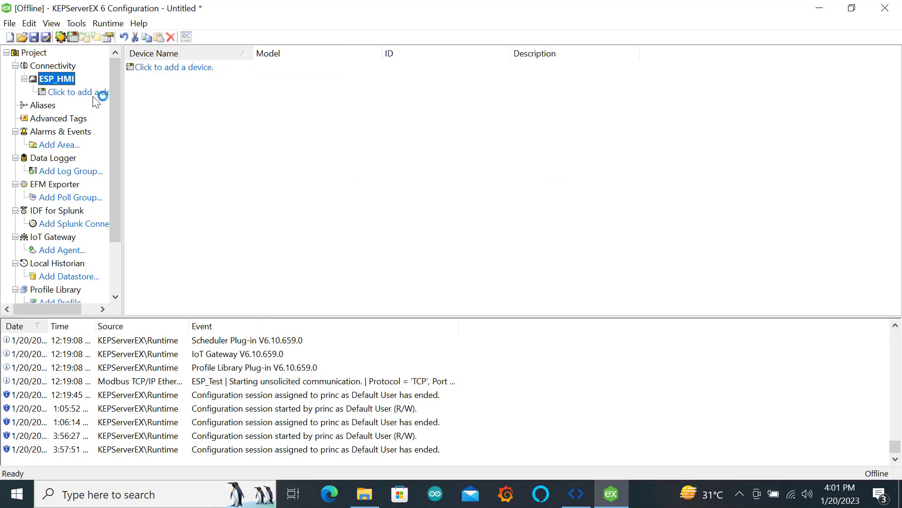
# Add a Modbus device named Device1 with device ID 192.168.8.182
pyautogui.click(86, 93)
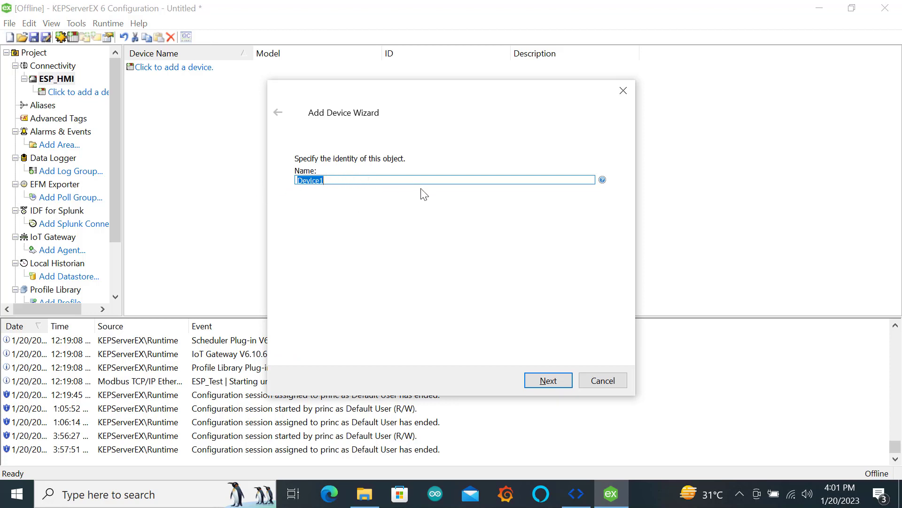
pyautogui.click(552, 382)
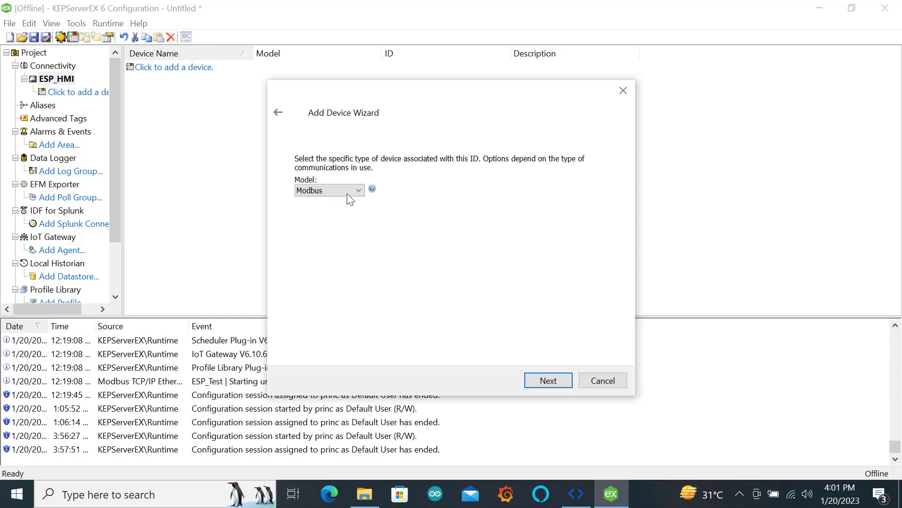
pyautogui.click(548, 381)
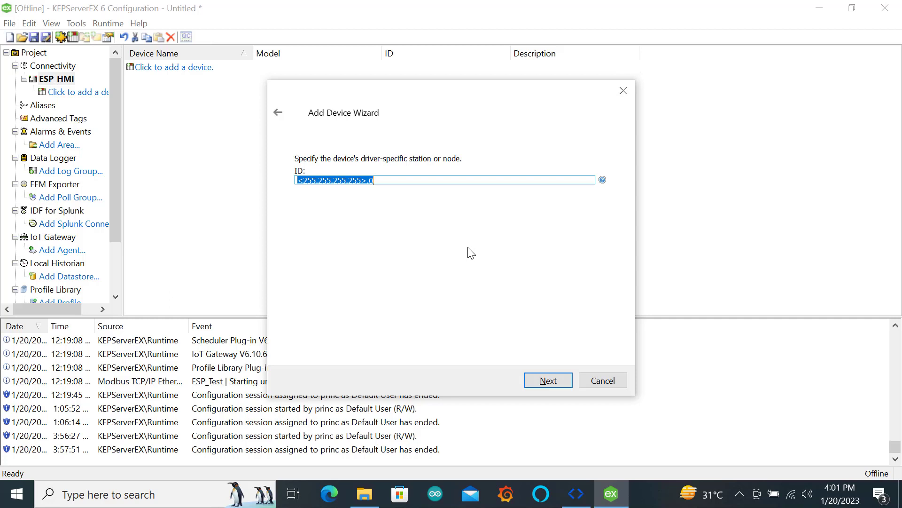
pyautogui.write('192.1')
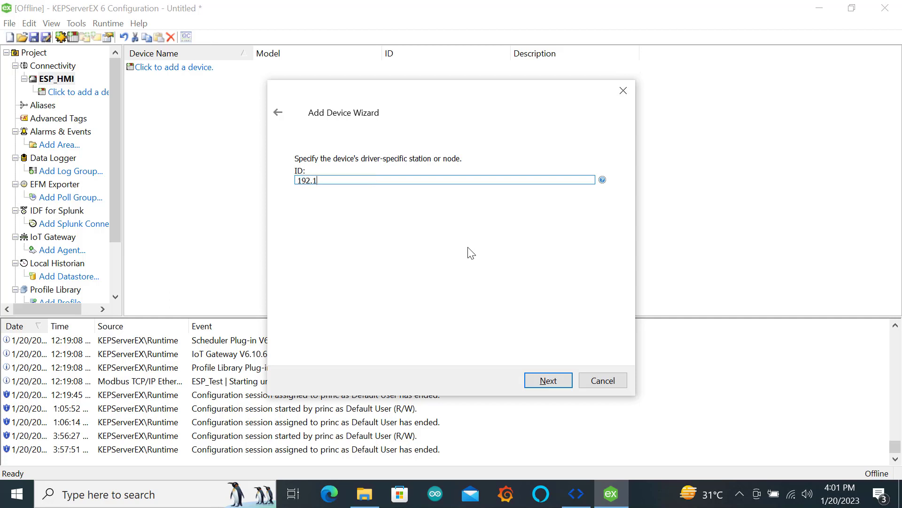
pyautogui.write('68.8.182')
pyautogui.click(543, 383)
# Accept default scan, timeout, port, addressing and block settings, and finish creating Device1
pyautogui.click(549, 381)
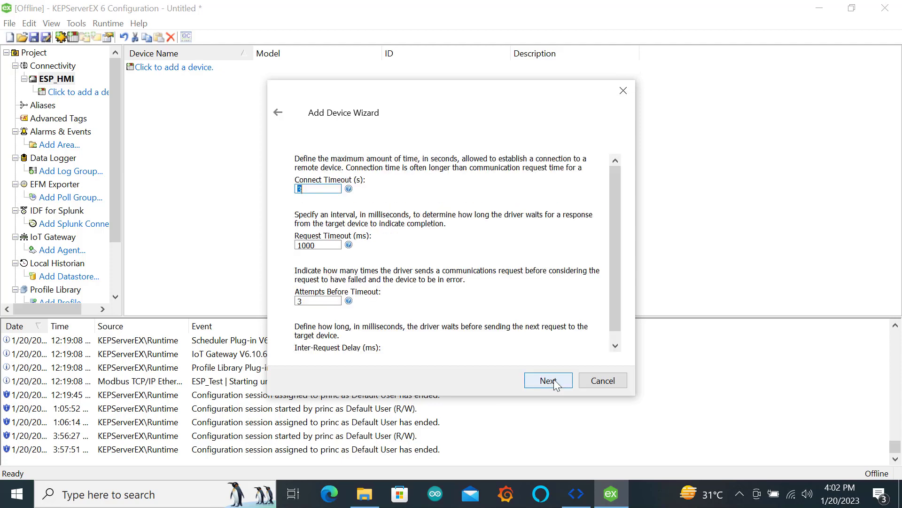
pyautogui.click(555, 383)
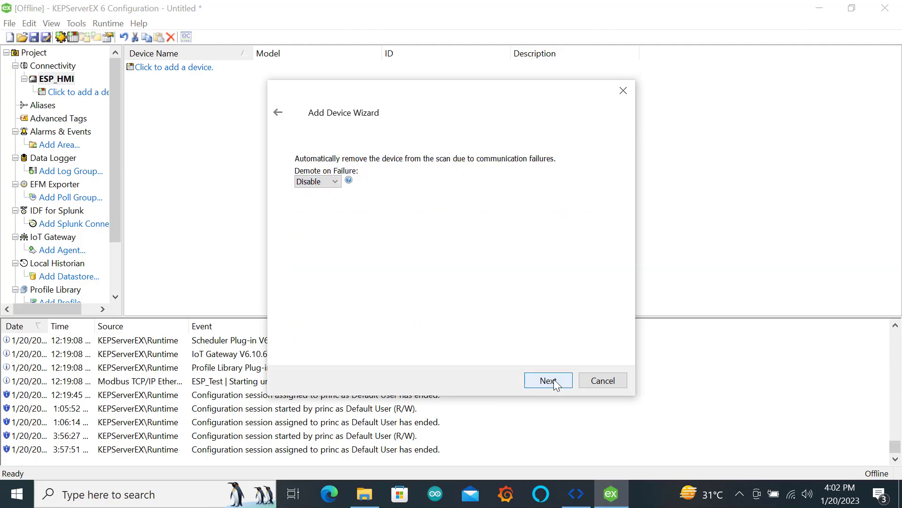
pyautogui.click(556, 384)
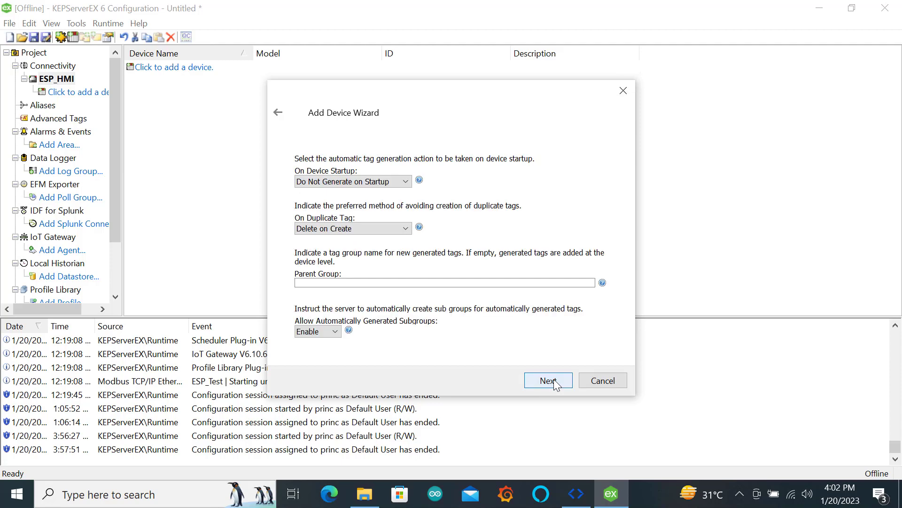
pyautogui.click(548, 381)
pyautogui.click(548, 380)
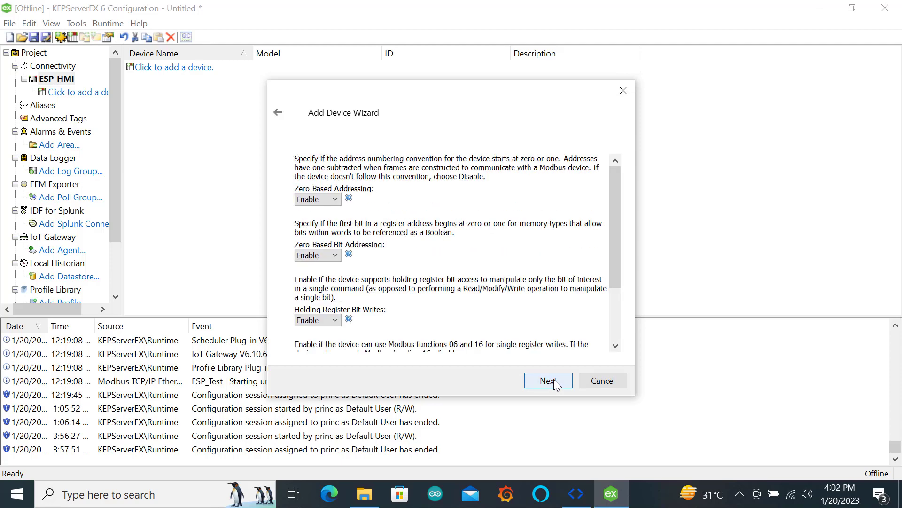
pyautogui.click(548, 381)
pyautogui.click(548, 381)
pyautogui.click(548, 381)
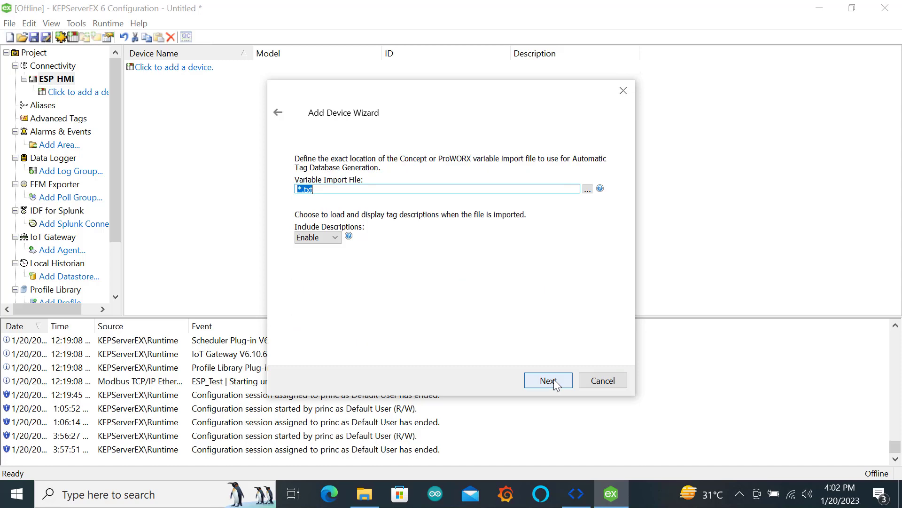
pyautogui.click(548, 380)
pyautogui.click(555, 382)
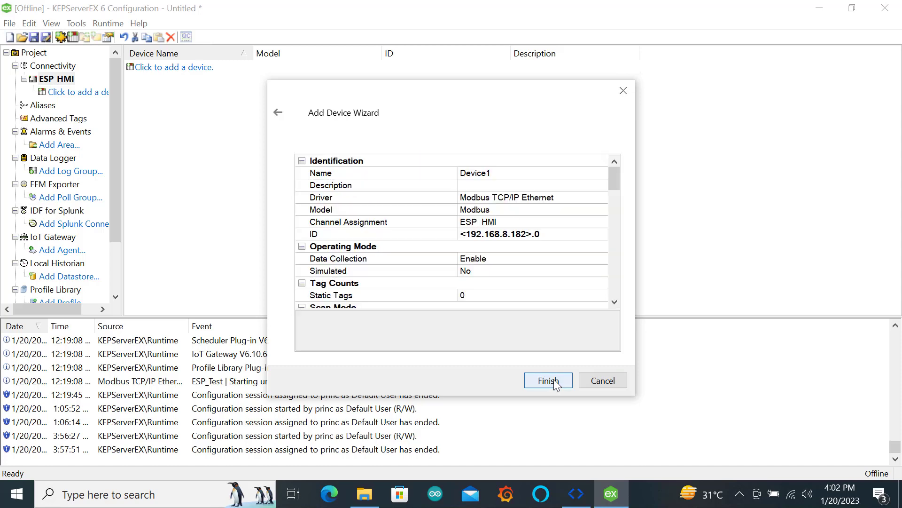
pyautogui.click(555, 382)
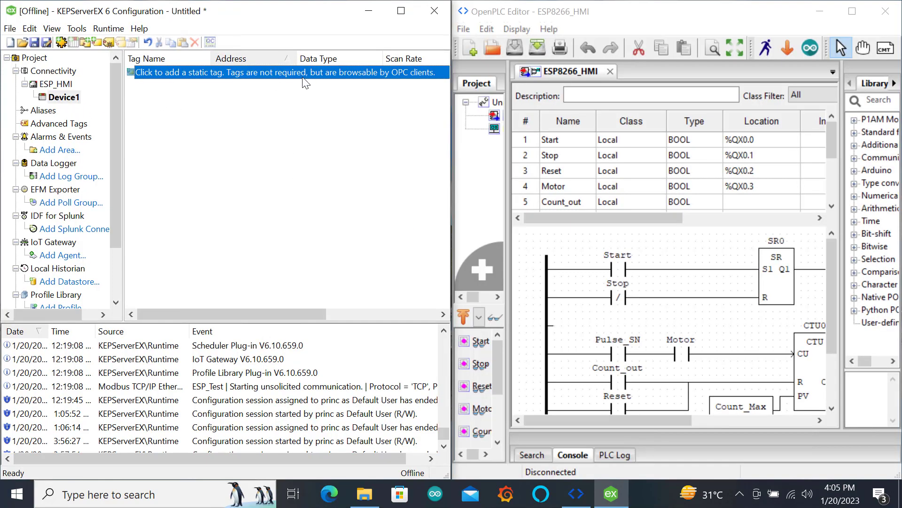
# Create a static tag named Start with address %0.0 and try to save it
pyautogui.click(302, 79)
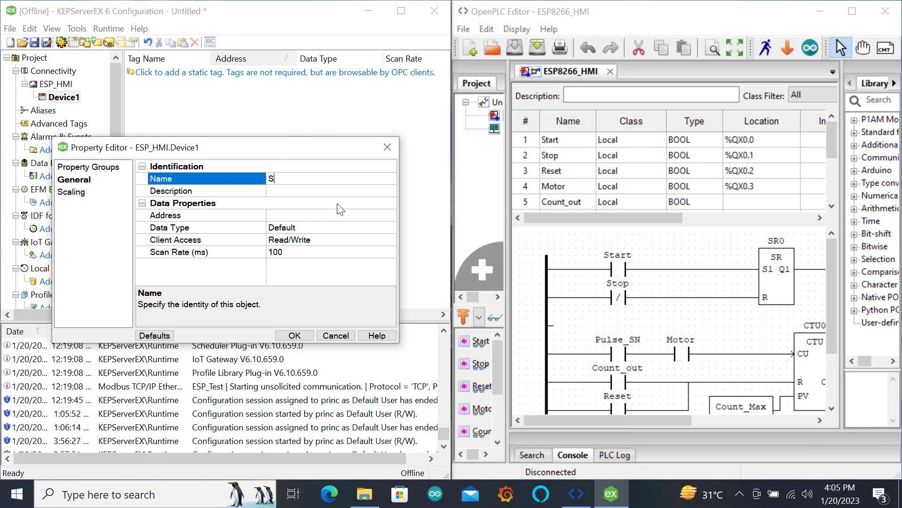
pyautogui.click(287, 192)
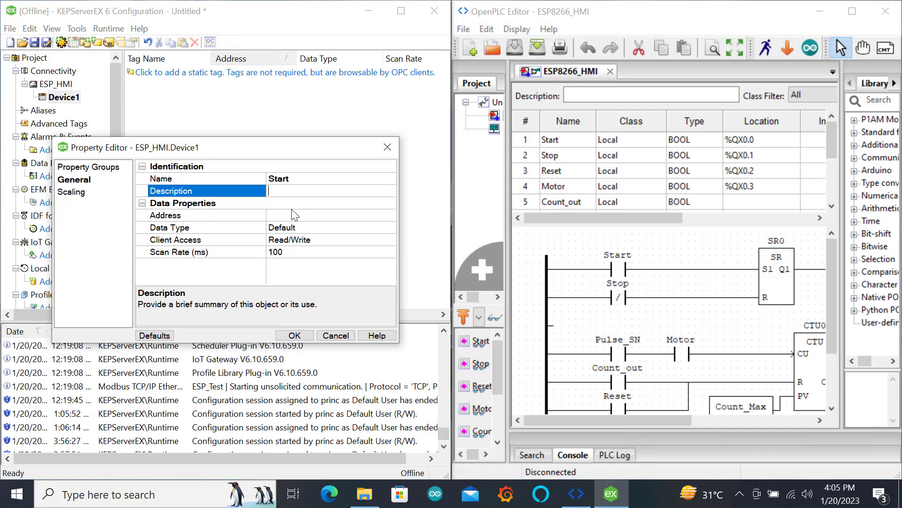
pyautogui.click(283, 218)
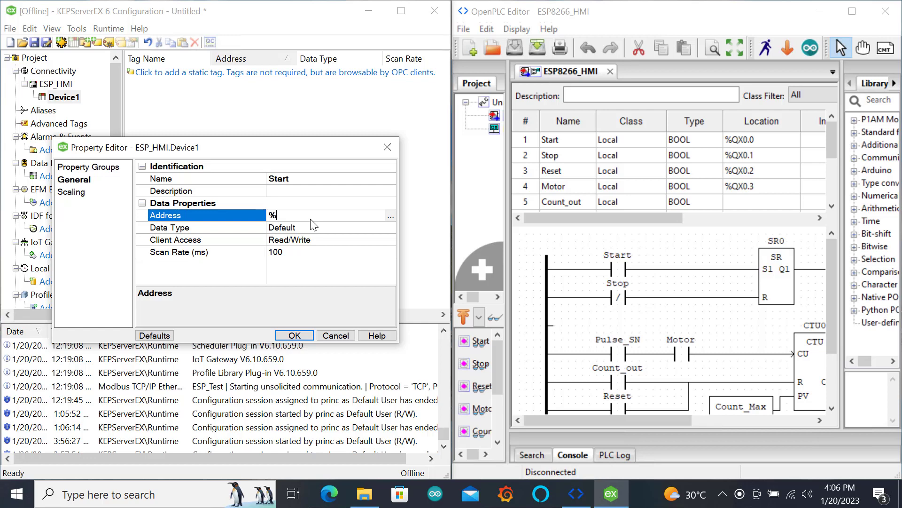
pyautogui.click(295, 335)
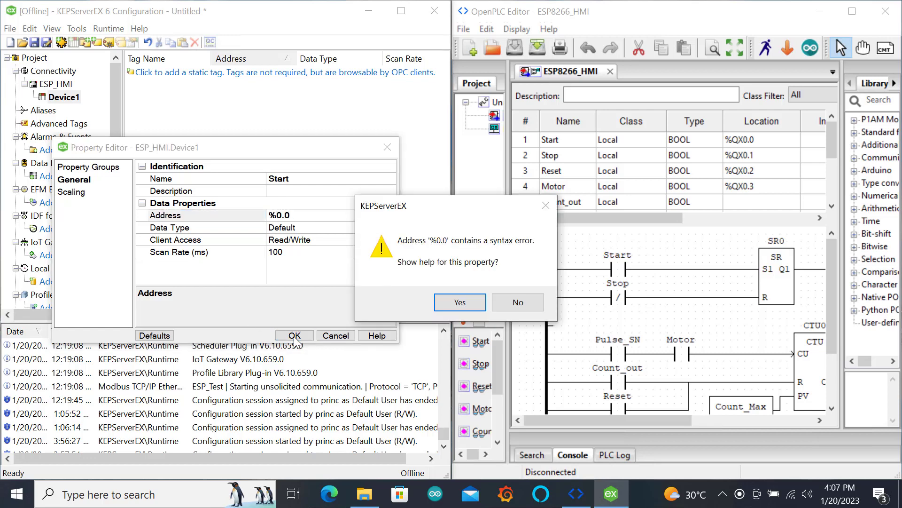
# Open the Modbus Ethernet Driver help from the error and review the decimal addressing table
pyautogui.click(460, 303)
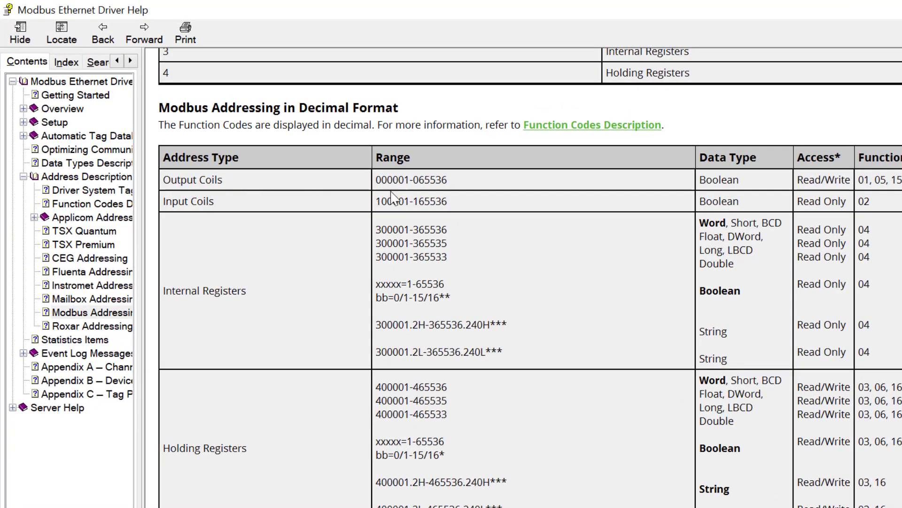
pyautogui.moveTo(386, 178); pyautogui.dragTo(450, 189)
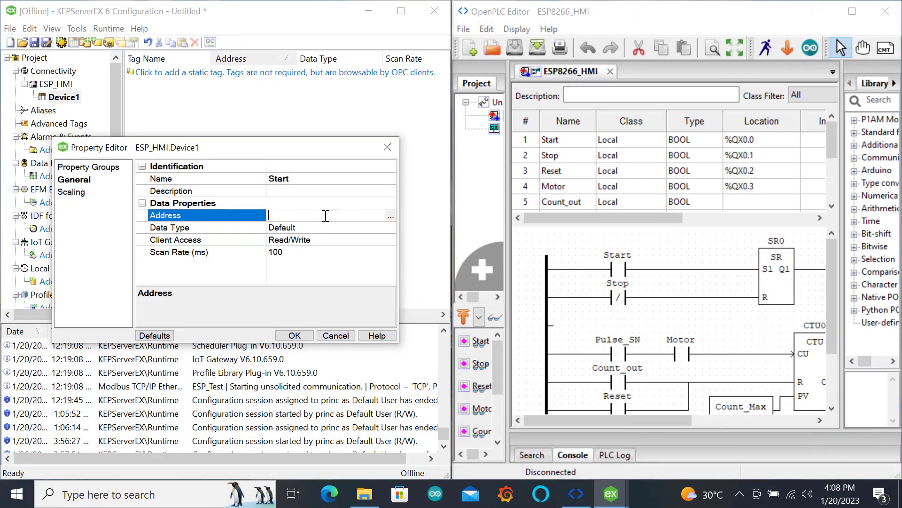
# Set the Start tag's address to 000001 from the coil format hint, make it Boolean, and save
pyautogui.click(391, 216)
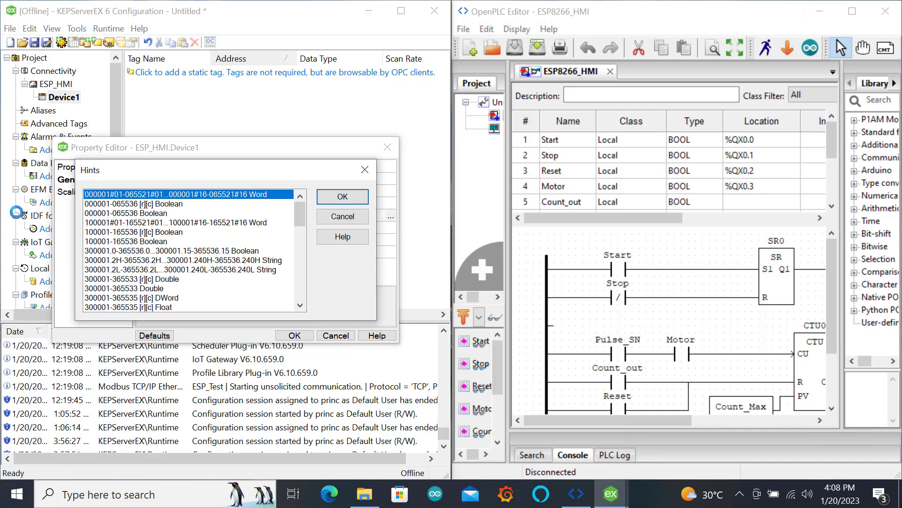
pyautogui.click(149, 211)
pyautogui.click(209, 195)
pyautogui.click(113, 203)
pyautogui.click(115, 194)
pyautogui.click(127, 204)
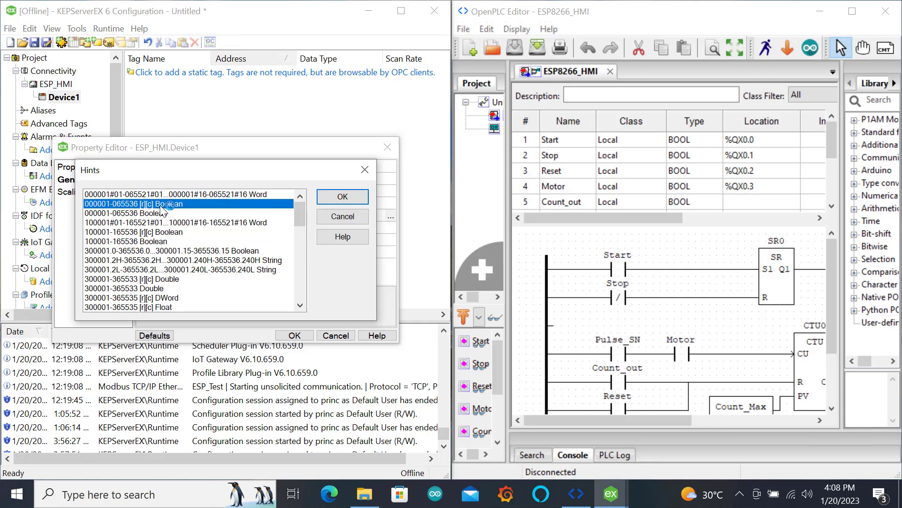
pyautogui.click(356, 200)
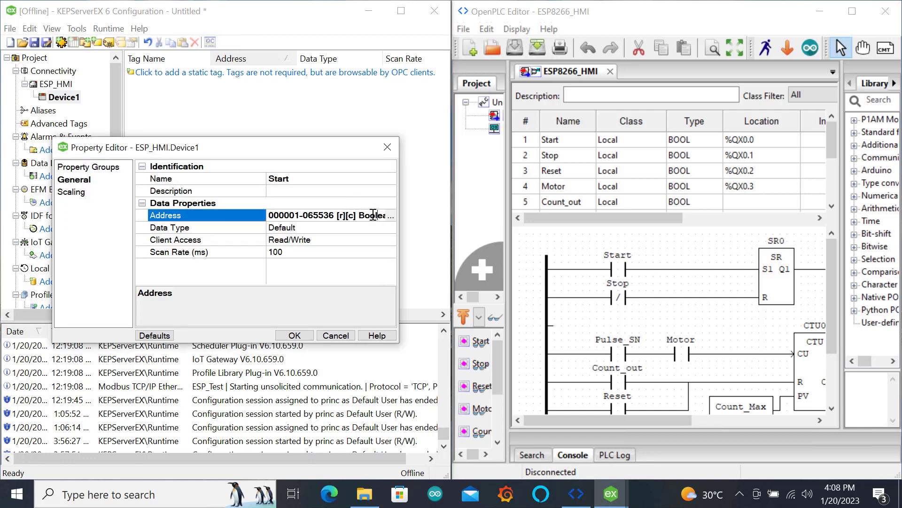
pyautogui.press('BackSpace')
pyautogui.press('BackSpace')
pyautogui.press('BackSpace')
pyautogui.press('BackSpace')
pyautogui.press('BackSpace')
pyautogui.press('BackSpace')
pyautogui.press('BackSpace')
pyautogui.press('BackSpace')
pyautogui.press('BackSpace')
pyautogui.press('BackSpace')
pyautogui.press('BackSpace')
pyautogui.press('BackSpace')
pyautogui.press('BackSpace')
pyautogui.press('BackSpace')
pyautogui.press('BackSpace')
pyautogui.press('BackSpace')
pyautogui.press('BackSpace')
pyautogui.press('BackSpace')
pyautogui.press('BackSpace')
pyautogui.press('BackSpace')
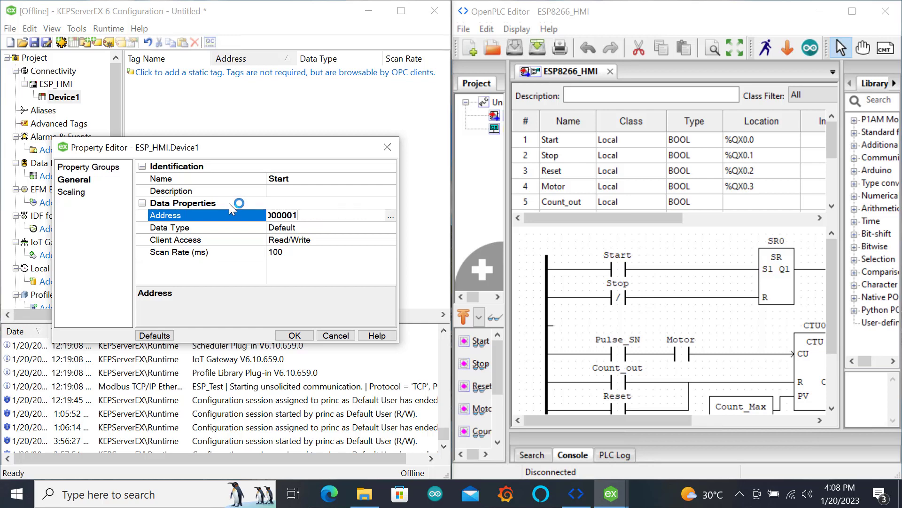
pyautogui.click(206, 214)
pyautogui.click(358, 228)
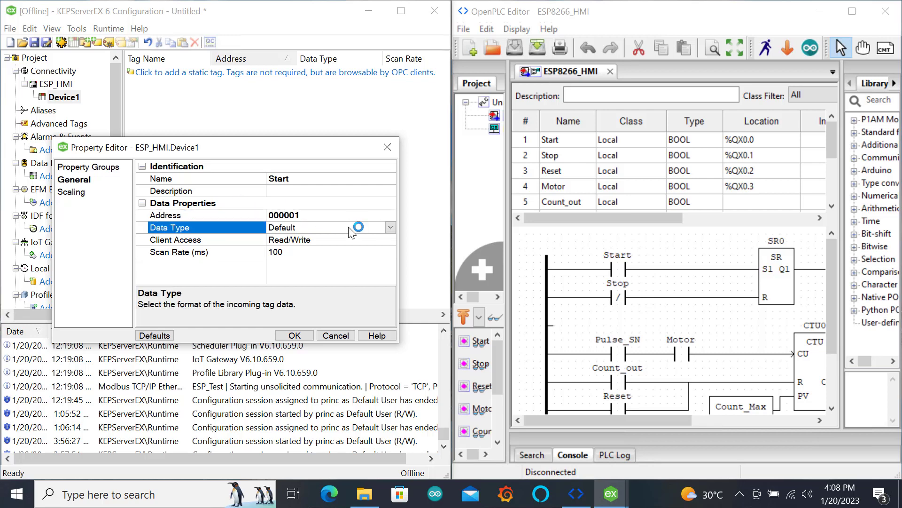
pyautogui.click(391, 226)
pyautogui.click(287, 261)
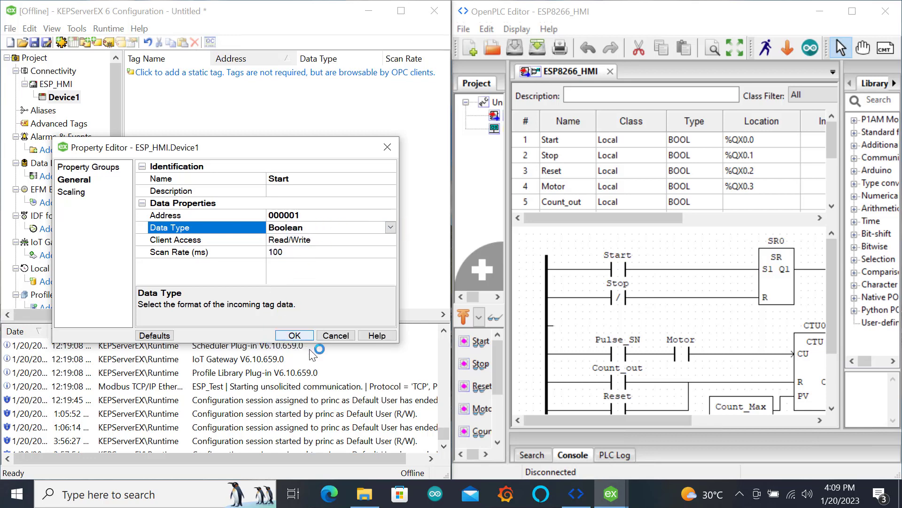
pyautogui.click(295, 335)
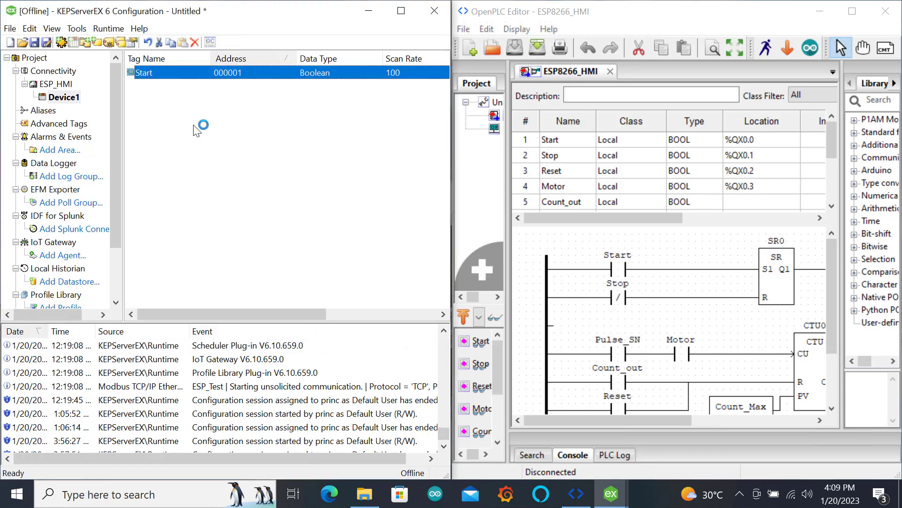
# Add a Boolean Stop tag at address 000002
pyautogui.click(220, 103)
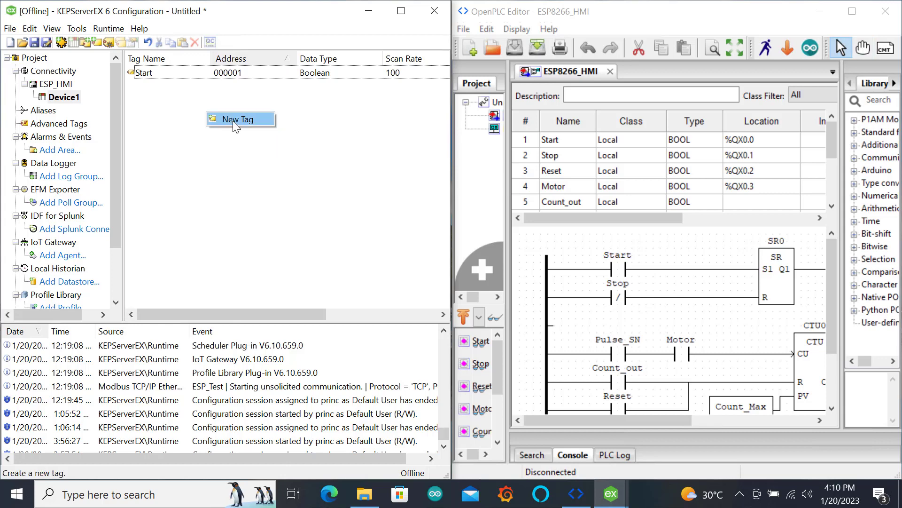
pyautogui.doubleClick(233, 121)
pyautogui.write('Stop')
pyautogui.click(296, 215)
pyautogui.write('000002')
pyautogui.click(287, 227)
pyautogui.click(287, 227)
pyautogui.click(289, 261)
pyautogui.click(294, 335)
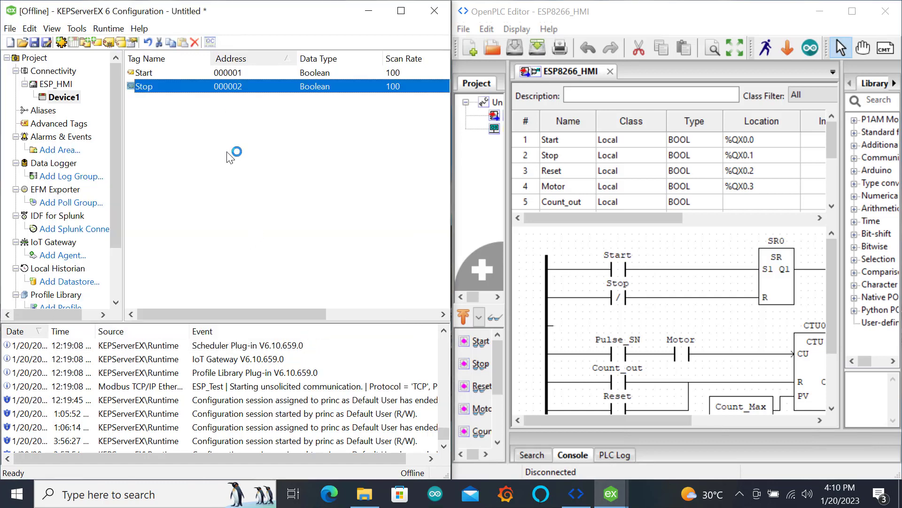
# Add a Boolean Reset tag to Device1
pyautogui.doubleClick(257, 149)
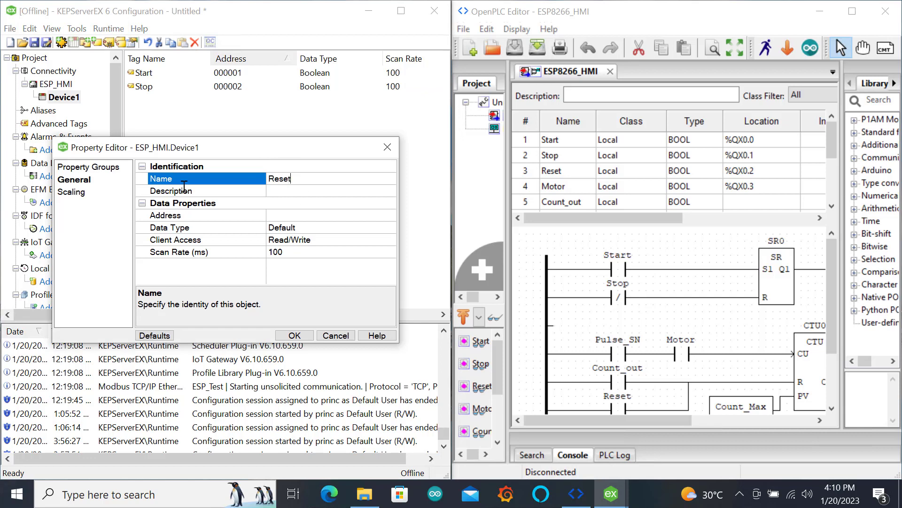
pyautogui.click(284, 215)
pyautogui.write('000003')
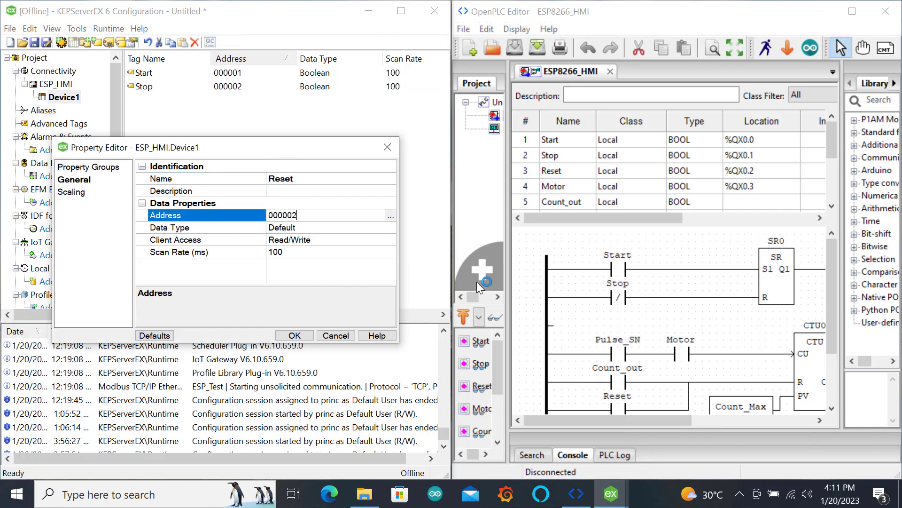
pyautogui.click(326, 228)
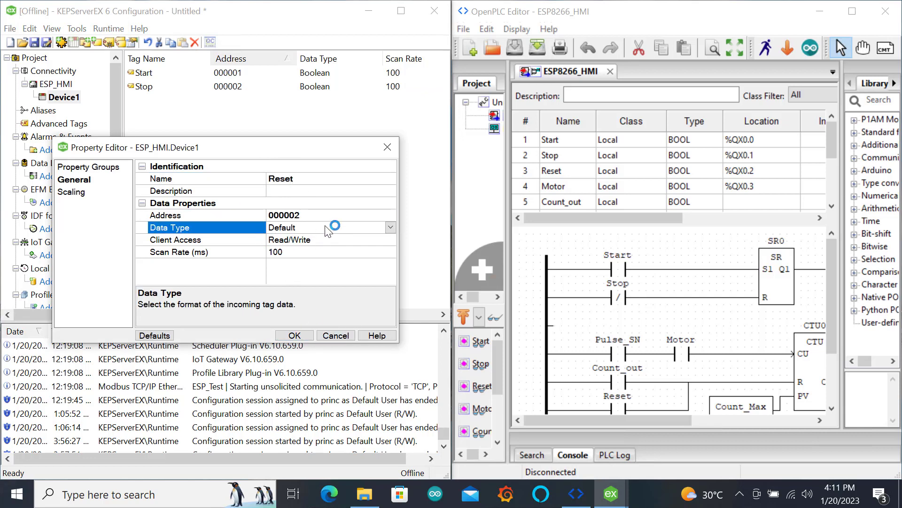
pyautogui.click(390, 227)
pyautogui.click(289, 260)
pyautogui.click(294, 335)
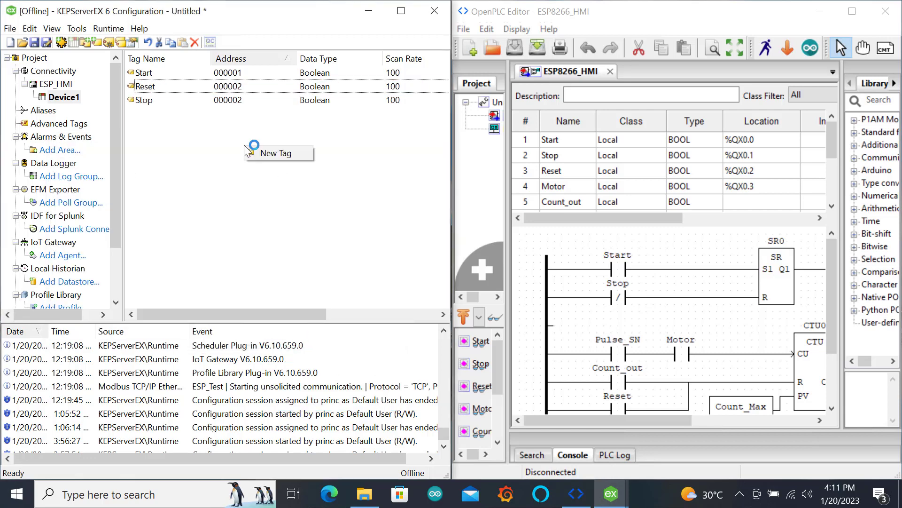
# Add a Boolean Motor tag at address 000003
pyautogui.doubleClick(248, 150)
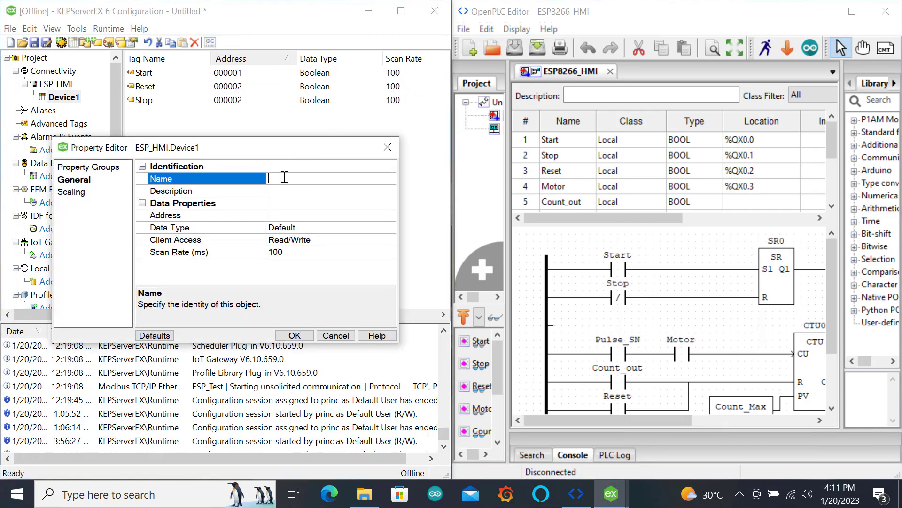
pyautogui.click(285, 214)
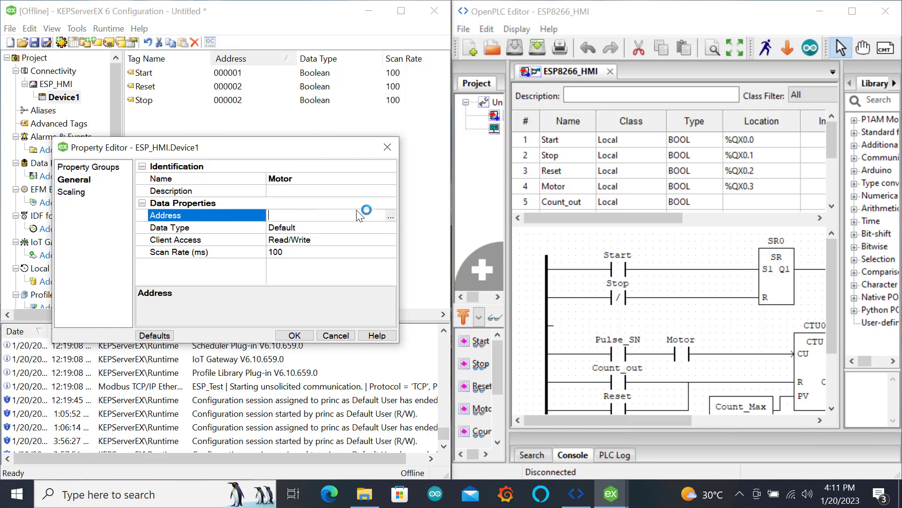
pyautogui.write('000003')
pyautogui.click(296, 228)
pyautogui.click(390, 227)
pyautogui.click(291, 244)
pyautogui.click(294, 335)
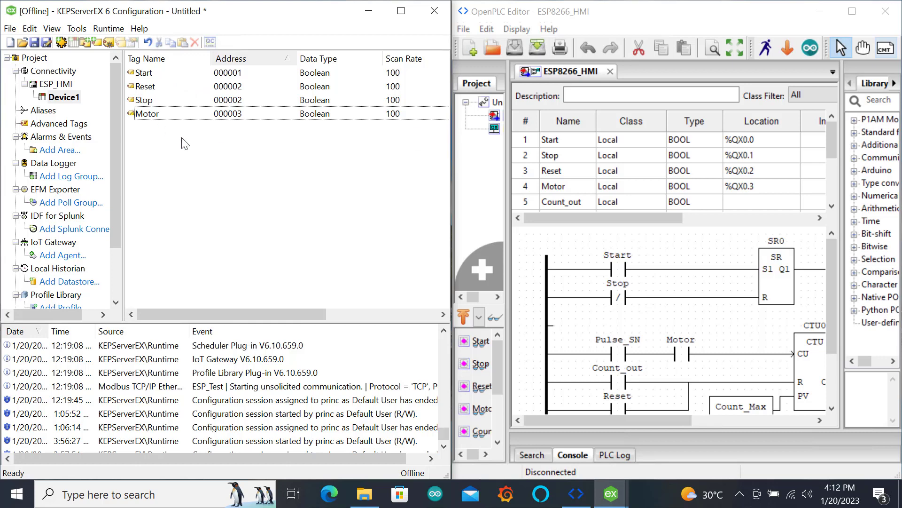
# Create the Pulse_Sensor tag at input address 100001 with Boolean data type
pyautogui.rightClick(231, 148)
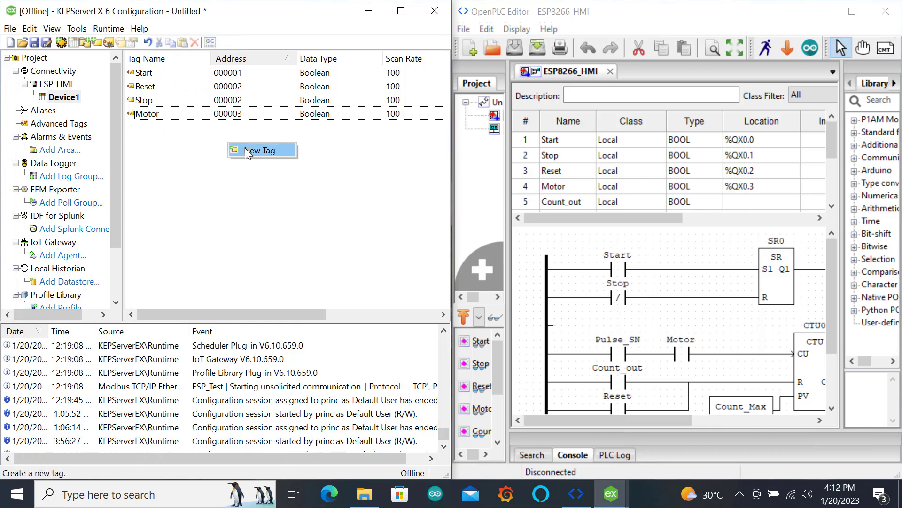
pyautogui.click(245, 148)
pyautogui.write('Puls')
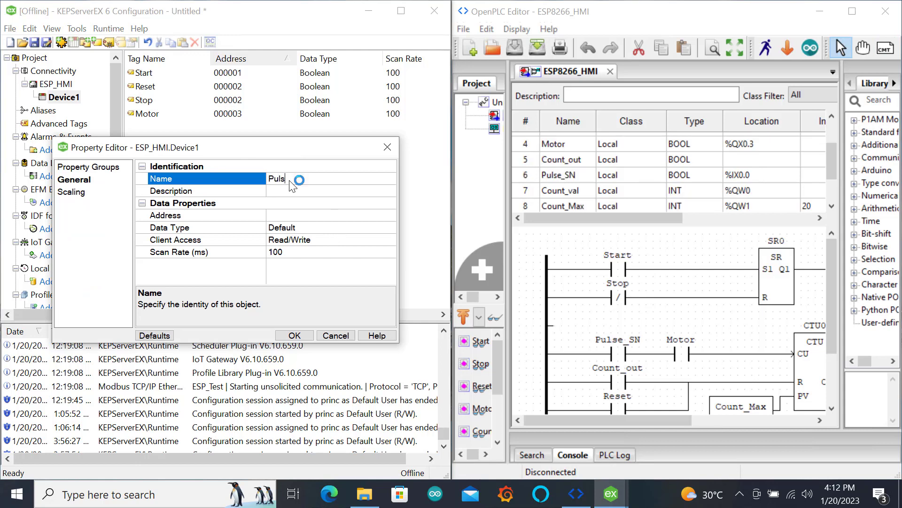
pyautogui.write('e_Sensor')
pyautogui.click(391, 216)
pyautogui.click(391, 216)
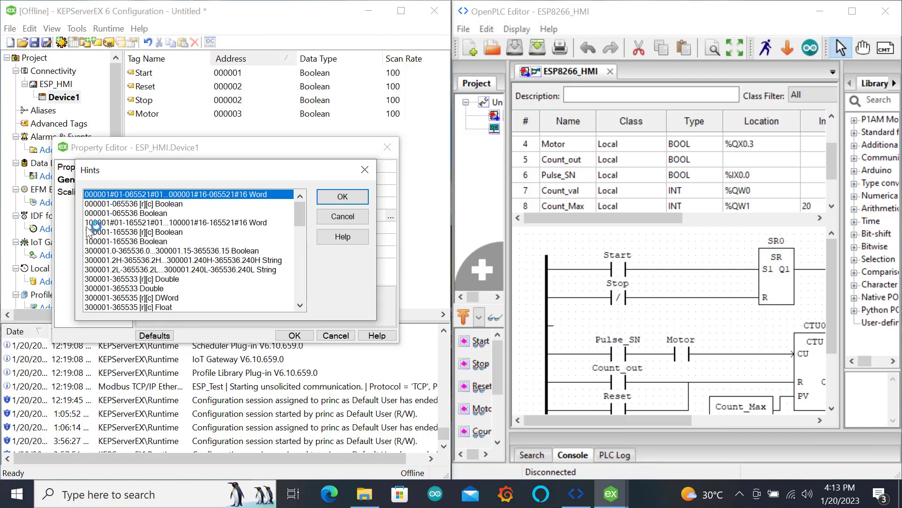
pyautogui.click(164, 232)
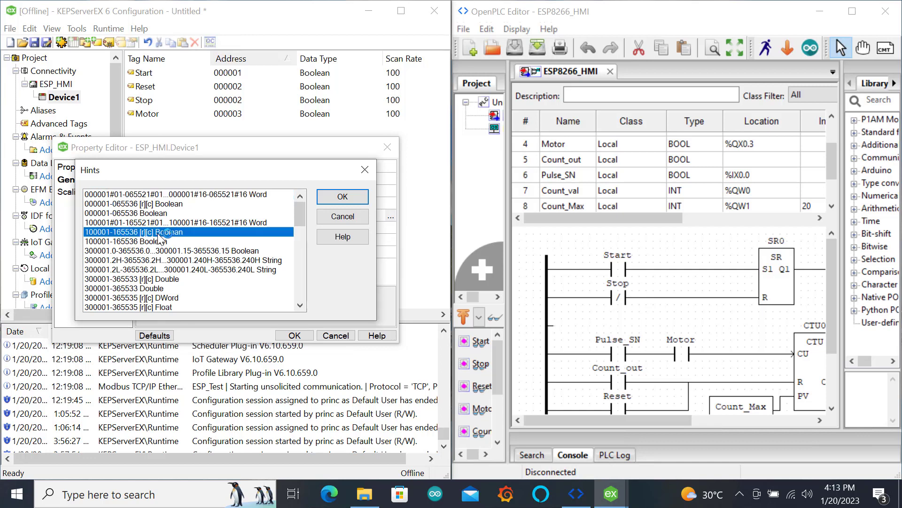
pyautogui.click(342, 197)
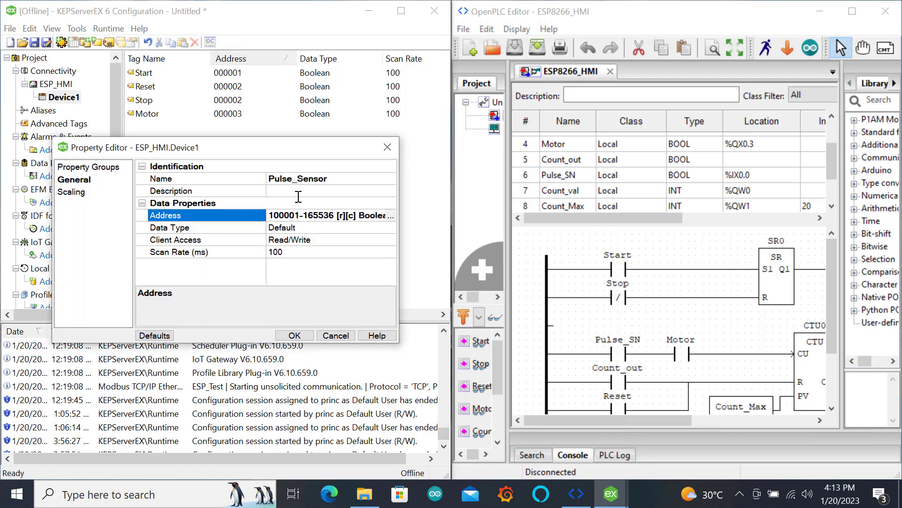
pyautogui.press('End')
pyautogui.press('BackSpace')
pyautogui.press('BackSpace')
pyautogui.press('BackSpace')
pyautogui.press('BackSpace')
pyautogui.press('BackSpace')
pyautogui.press('BackSpace')
pyautogui.press('BackSpace')
pyautogui.press('BackSpace')
pyautogui.press('BackSpace')
pyautogui.press('BackSpace')
pyautogui.press('BackSpace')
pyautogui.press('BackSpace')
pyautogui.press('BackSpace')
pyautogui.press('BackSpace')
pyautogui.press('BackSpace')
pyautogui.press('BackSpace')
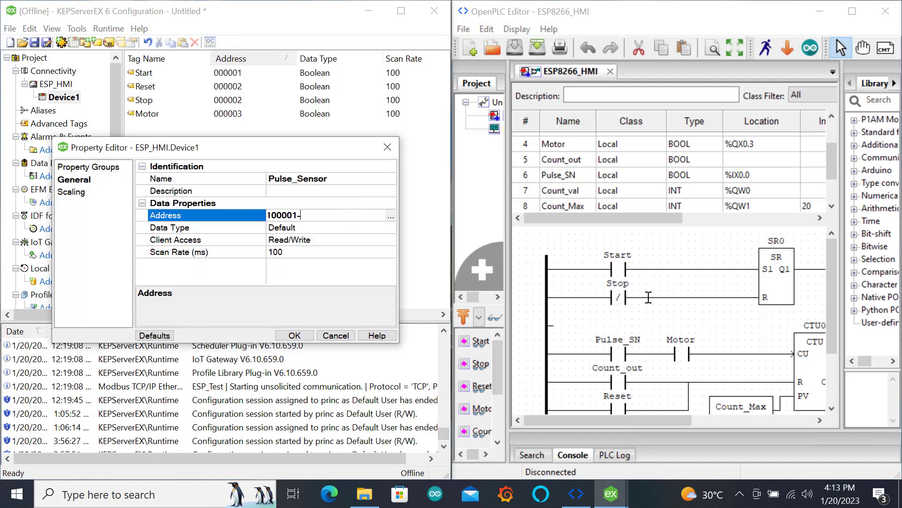
pyautogui.click(346, 227)
pyautogui.click(298, 263)
pyautogui.click(295, 336)
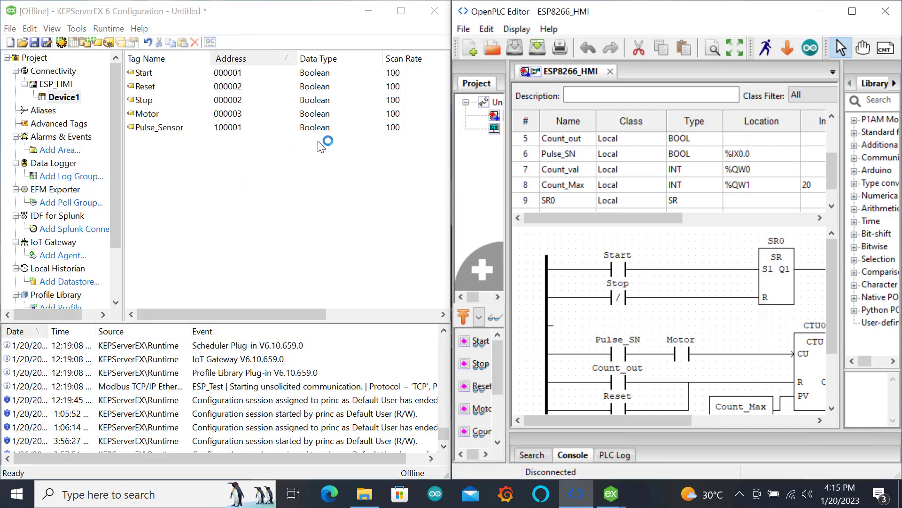
# Add tag Count_val at address 400001 with data type Word to Device1
pyautogui.rightClick(217, 155)
pyautogui.click(248, 160)
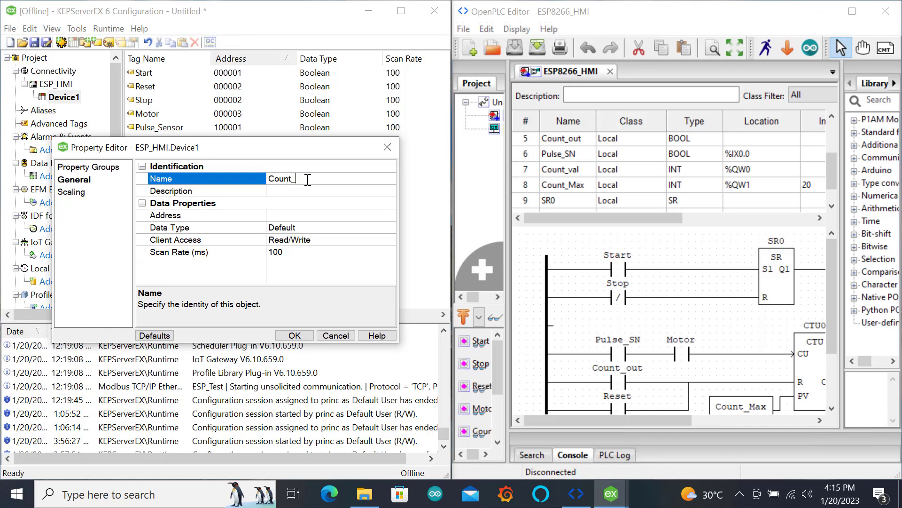
pyautogui.click(297, 215)
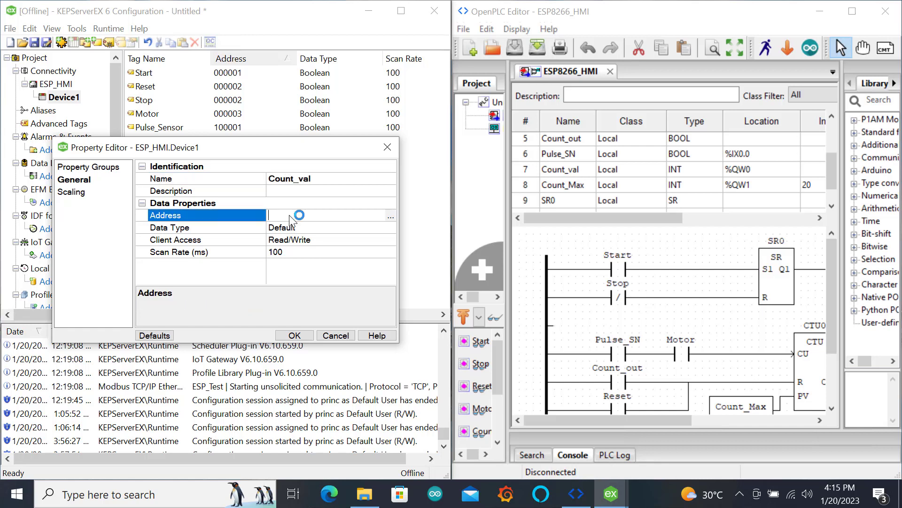
pyautogui.click(390, 216)
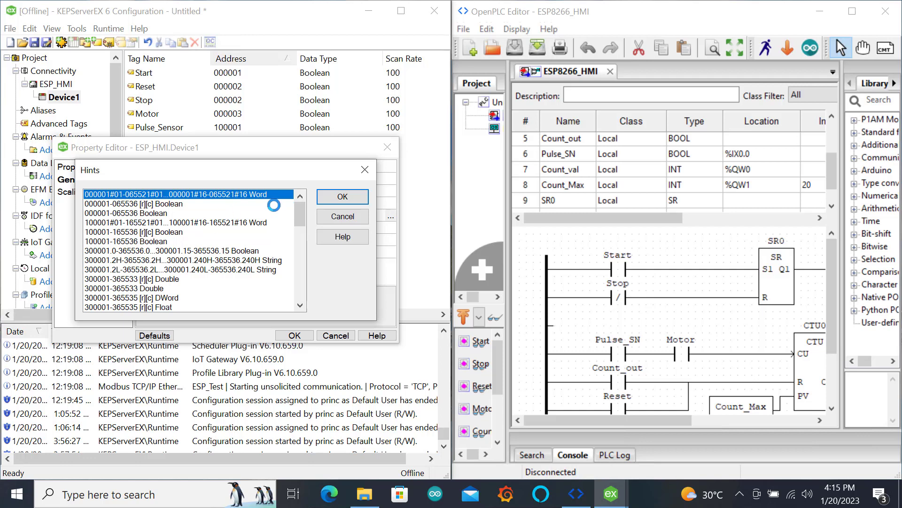
pyautogui.scroll(-8, 298, 215)
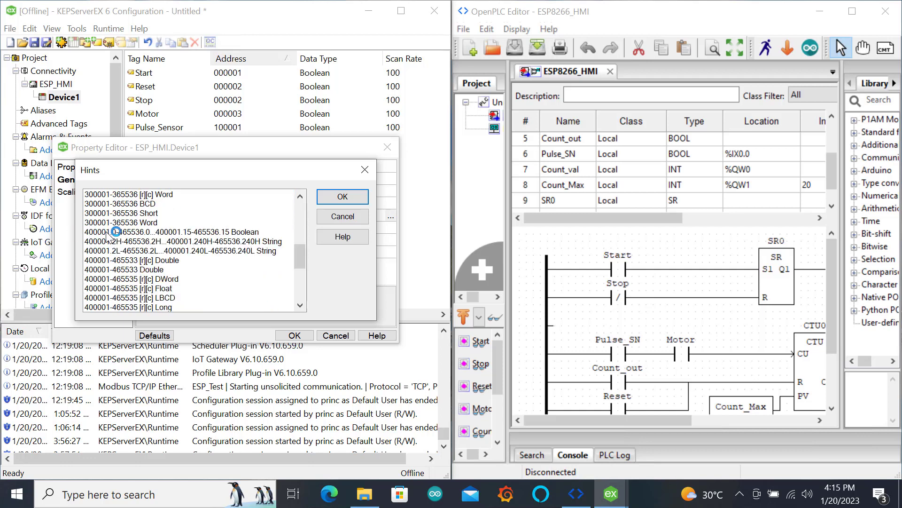
pyautogui.moveTo(301, 252); pyautogui.dragTo(301, 263)
pyautogui.doubleClick(127, 298)
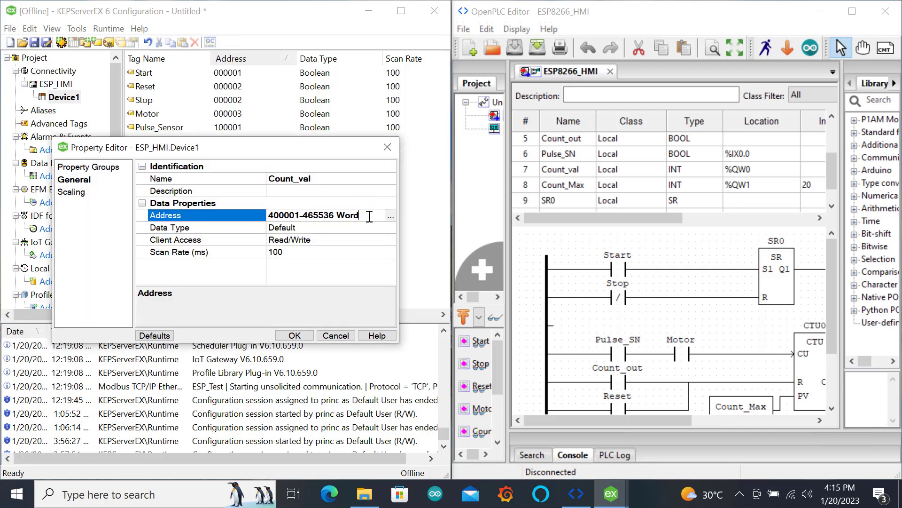
pyautogui.press('BackSpace')
pyautogui.press('BackSpace')
pyautogui.press('BackSpace')
pyautogui.press('BackSpace')
pyautogui.press('BackSpace')
pyautogui.press('BackSpace')
pyautogui.press('BackSpace')
pyautogui.press('BackSpace')
pyautogui.press('BackSpace')
pyautogui.press('BackSpace')
pyautogui.press('BackSpace')
pyautogui.click(333, 229)
pyautogui.click(390, 227)
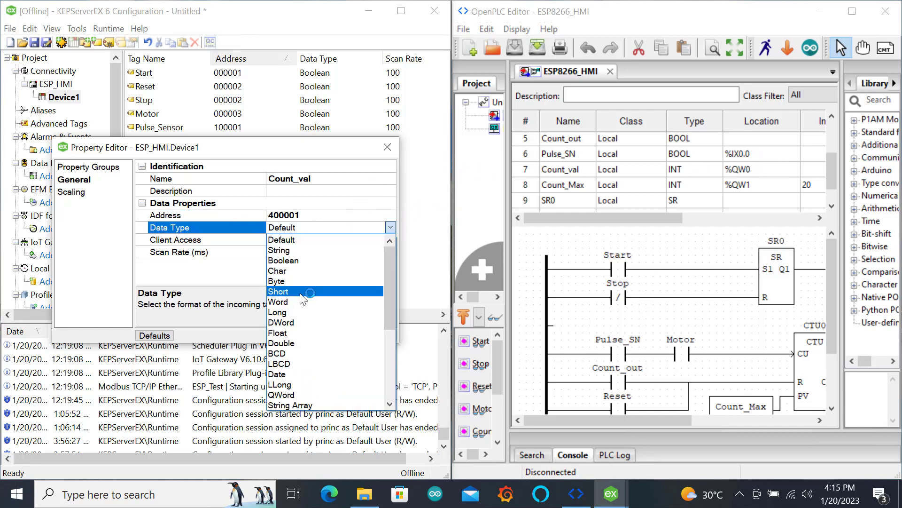
pyautogui.click(297, 302)
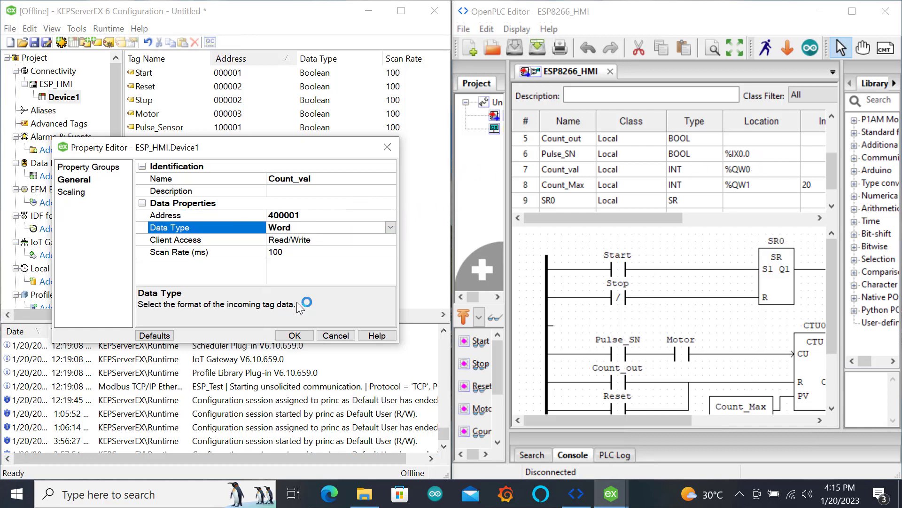
pyautogui.click(294, 336)
# Add tag Count_Max at address 400002 with data type Word
pyautogui.doubleClick(298, 184)
pyautogui.write('Count')
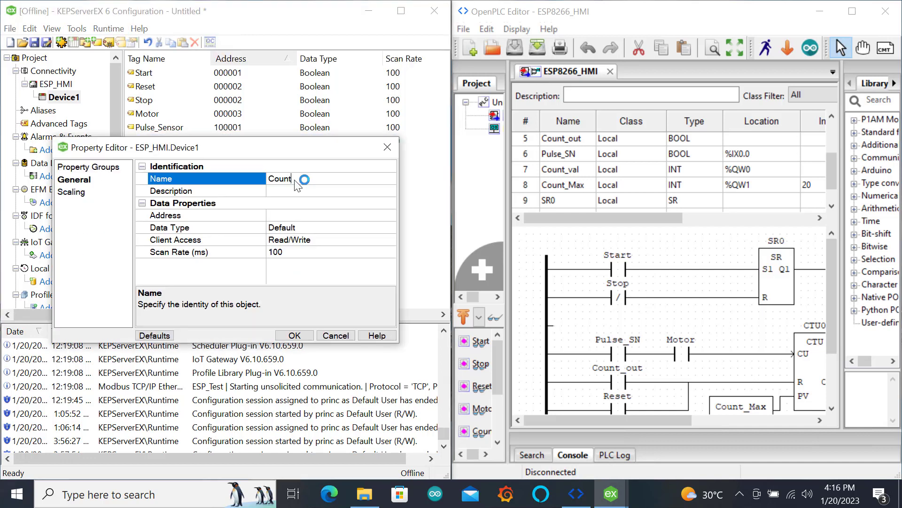
pyautogui.write('_Max')
pyautogui.click(305, 215)
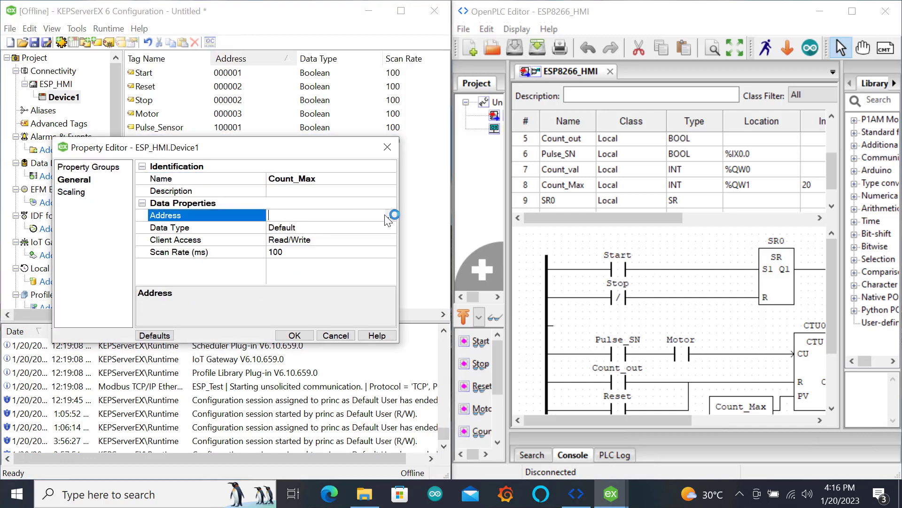
pyautogui.click(390, 216)
pyautogui.click(150, 297)
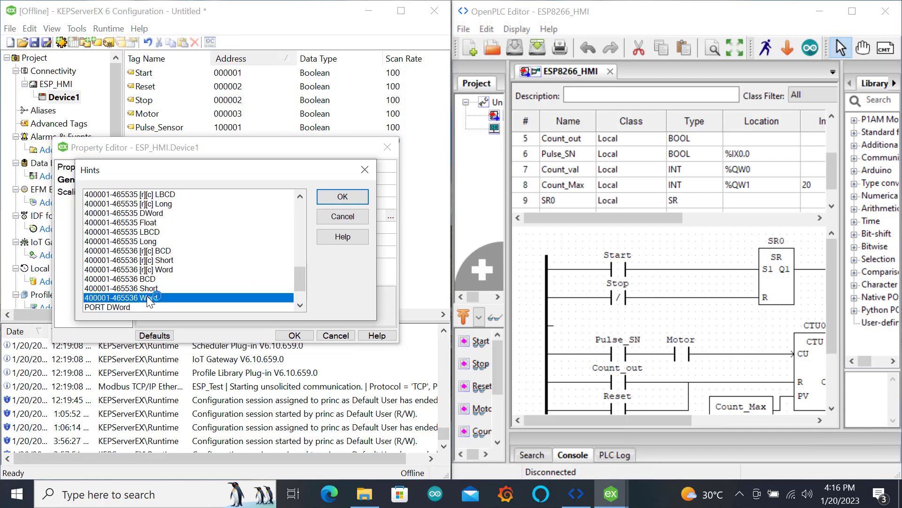
pyautogui.click(342, 197)
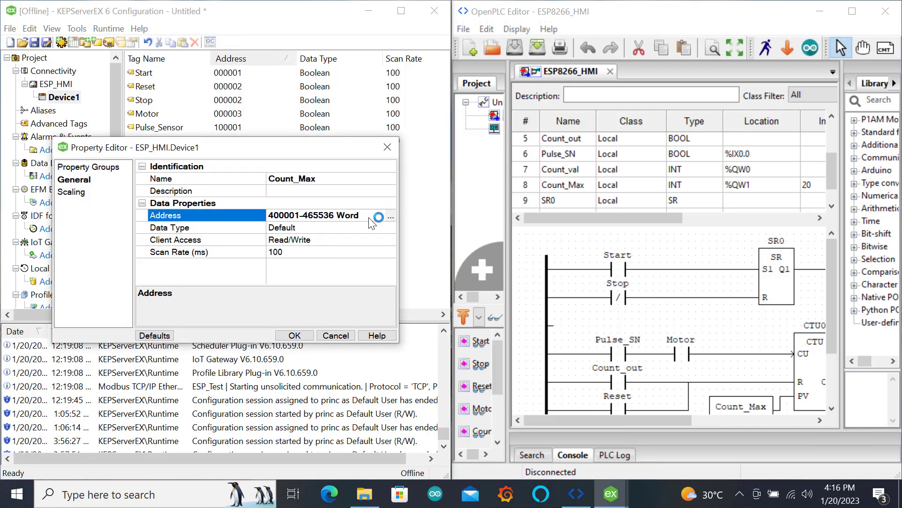
pyautogui.click(391, 228)
pyautogui.click(391, 227)
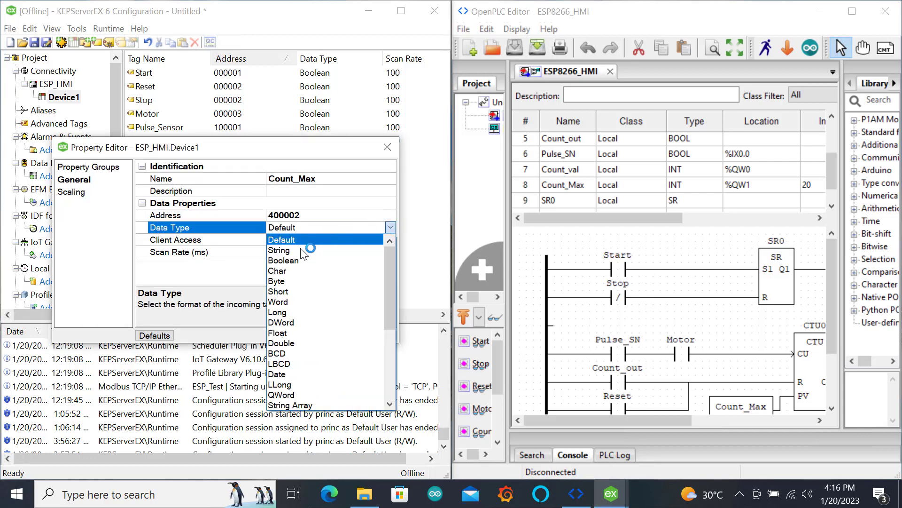
pyautogui.click(294, 306)
pyautogui.click(295, 336)
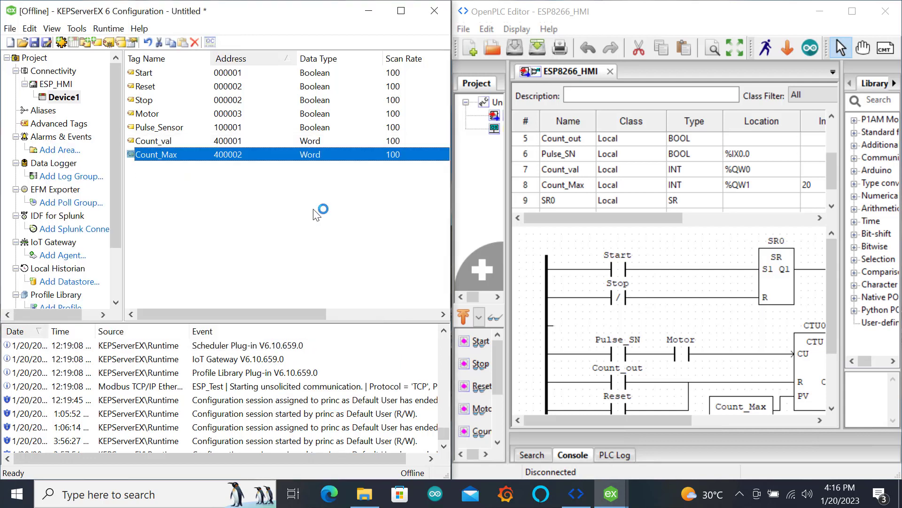